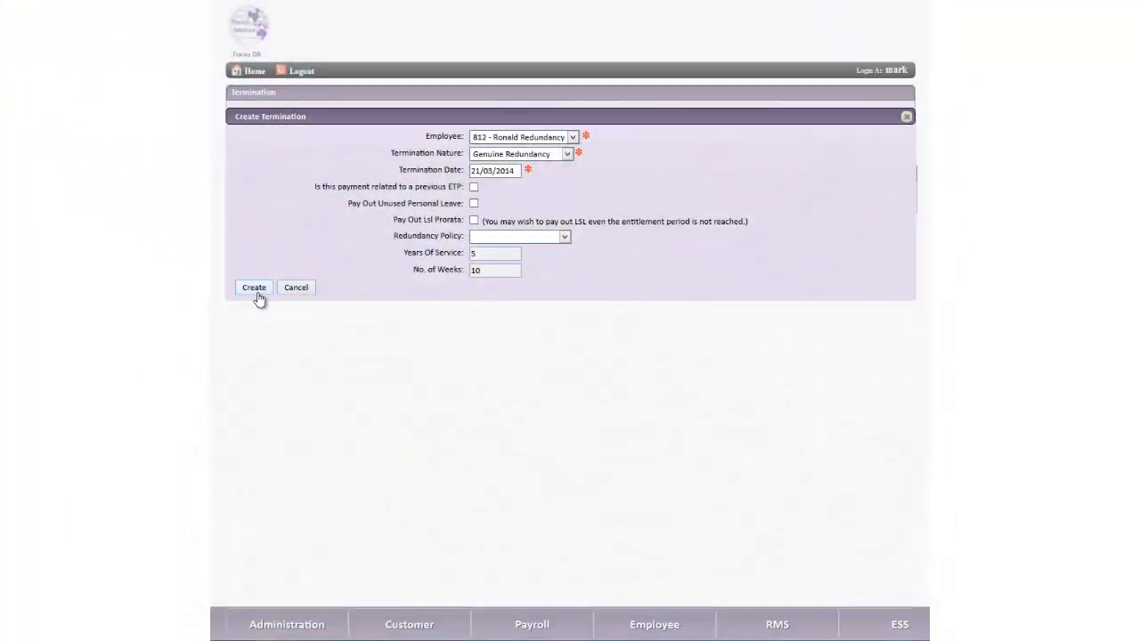
# - Create the genuine redundancy termination dated 21/03/2014 without LSL prorata, add and remove a blank ETP payment line, and calculate and save
pyautogui.click(255, 290)
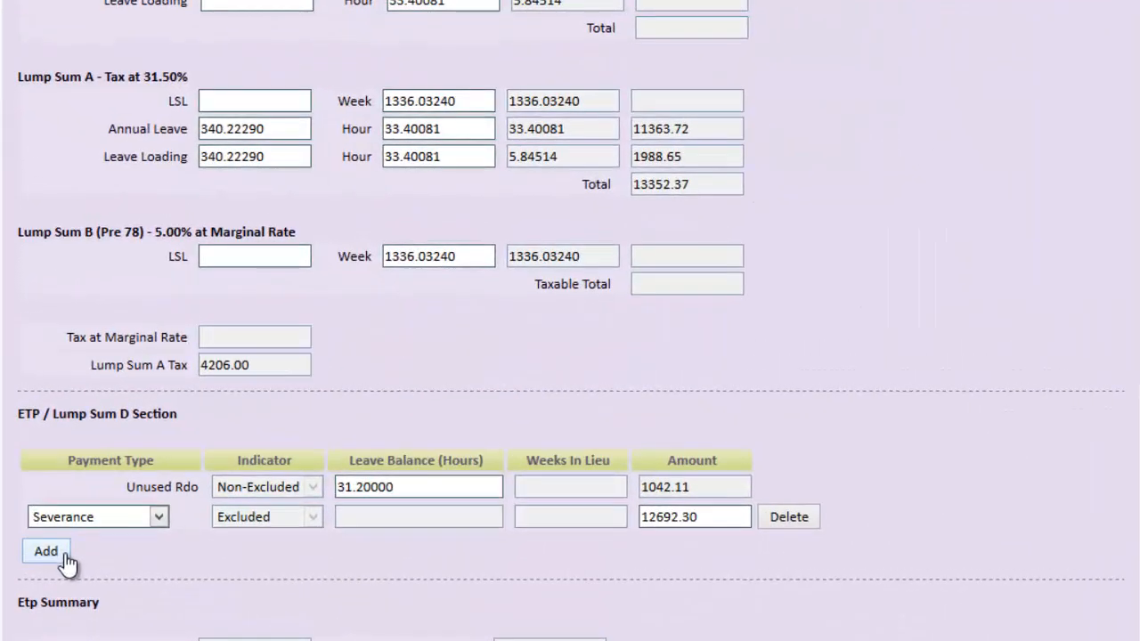
pyautogui.click(147, 497)
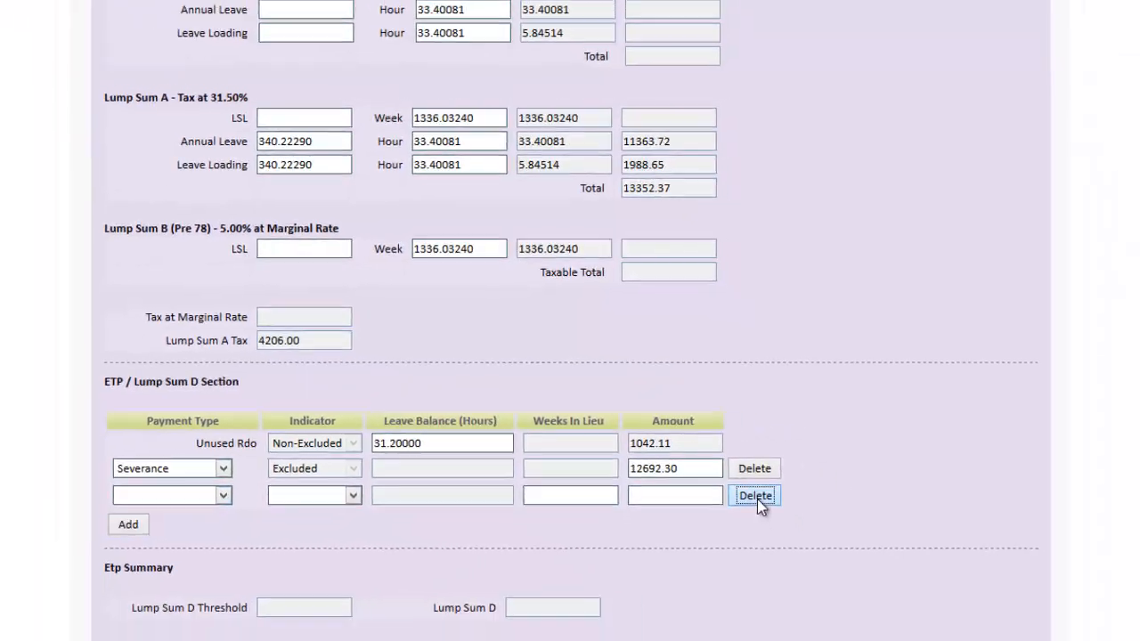
pyautogui.click(788, 549)
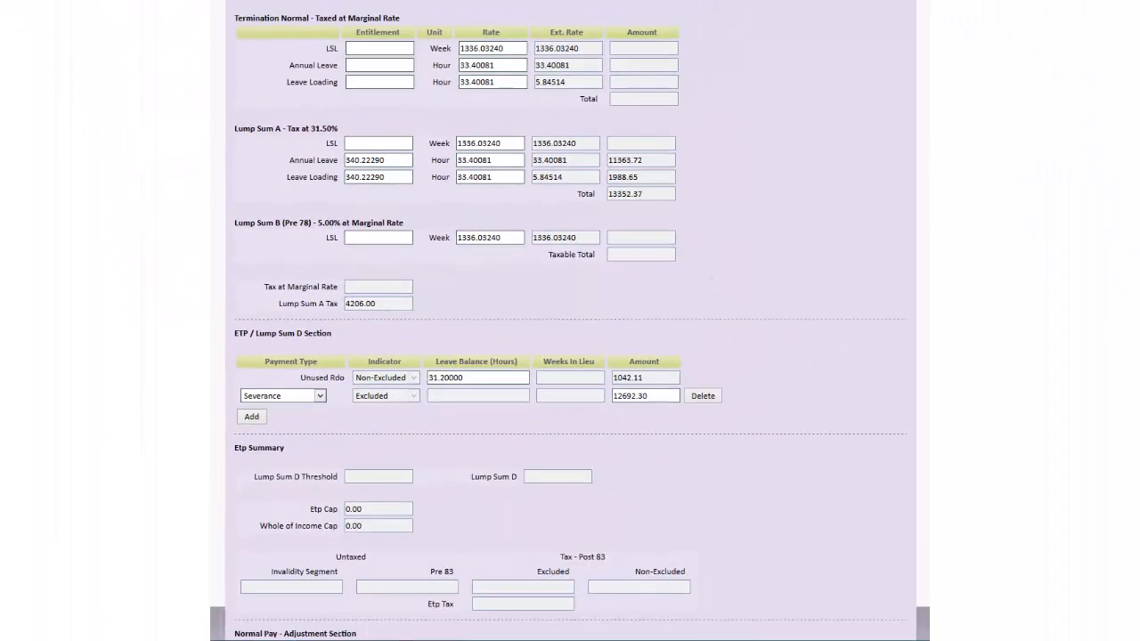
pyautogui.scroll(-4, 570, 356)
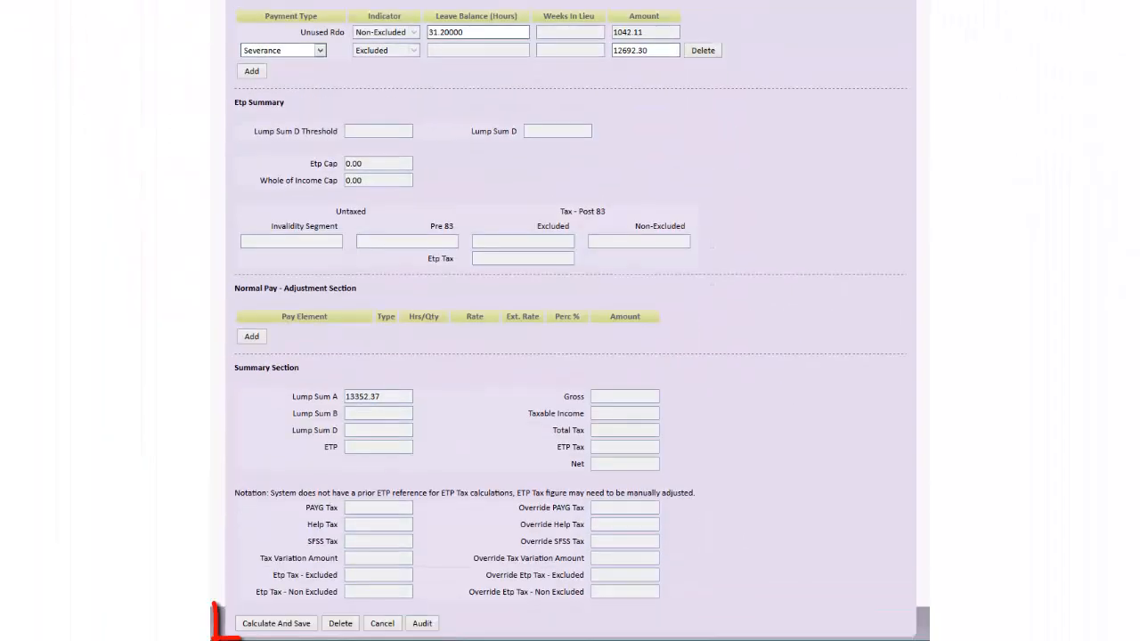
pyautogui.click(290, 623)
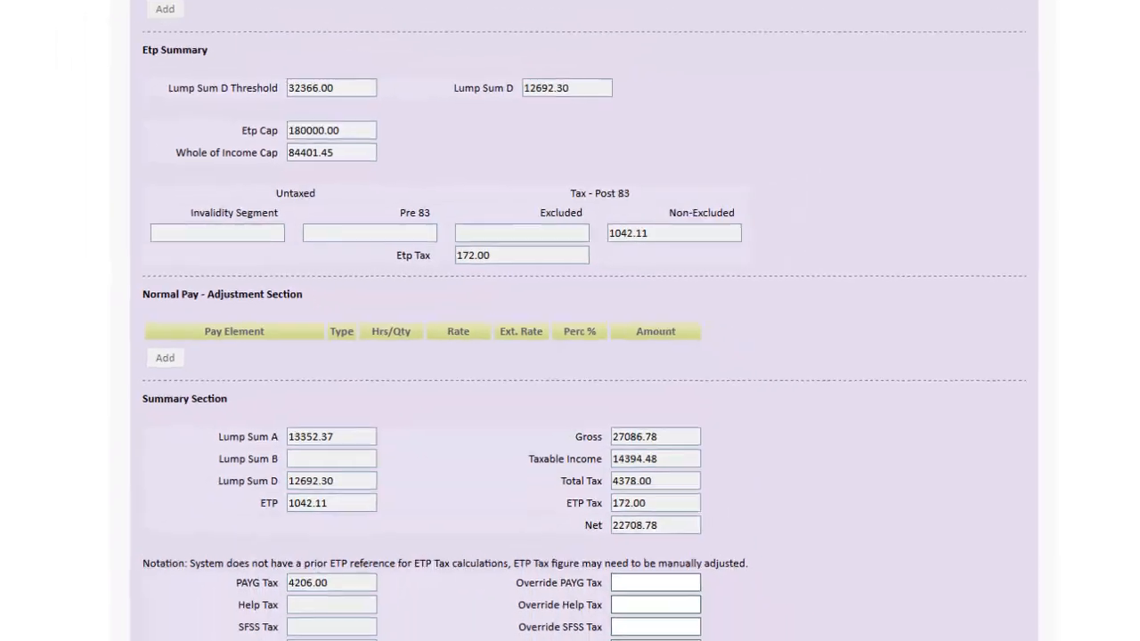
# - Delete the saved termination and start a new Genuine Redundancy termination for the same employee, dated 21/03/2014
pyautogui.click(390, 624)
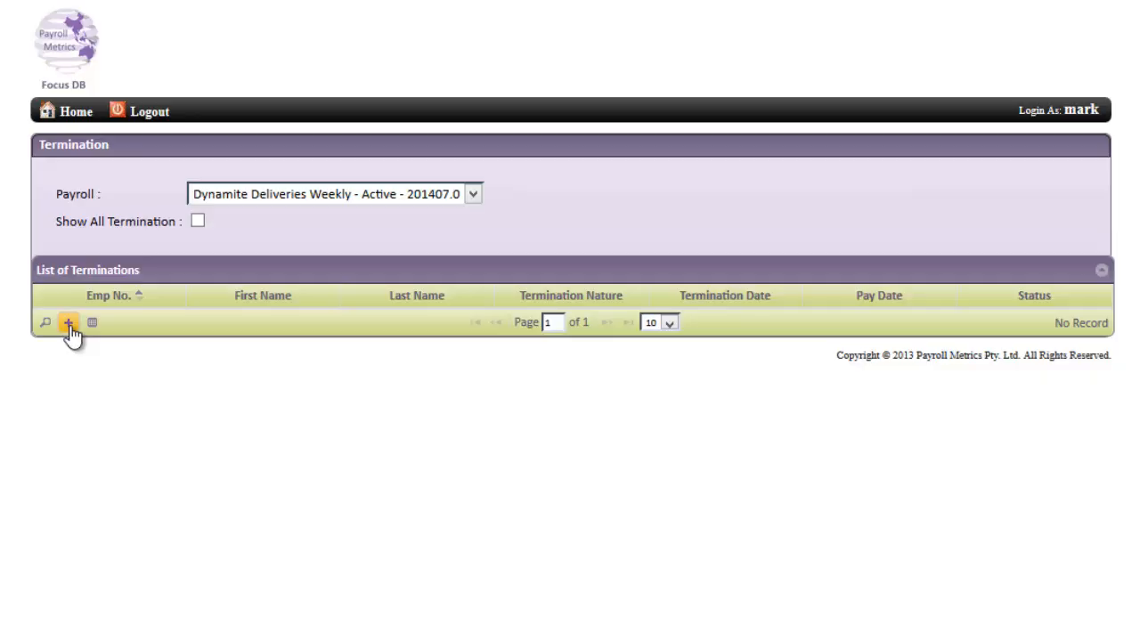
pyautogui.click(72, 319)
pyautogui.click(552, 214)
pyautogui.click(509, 376)
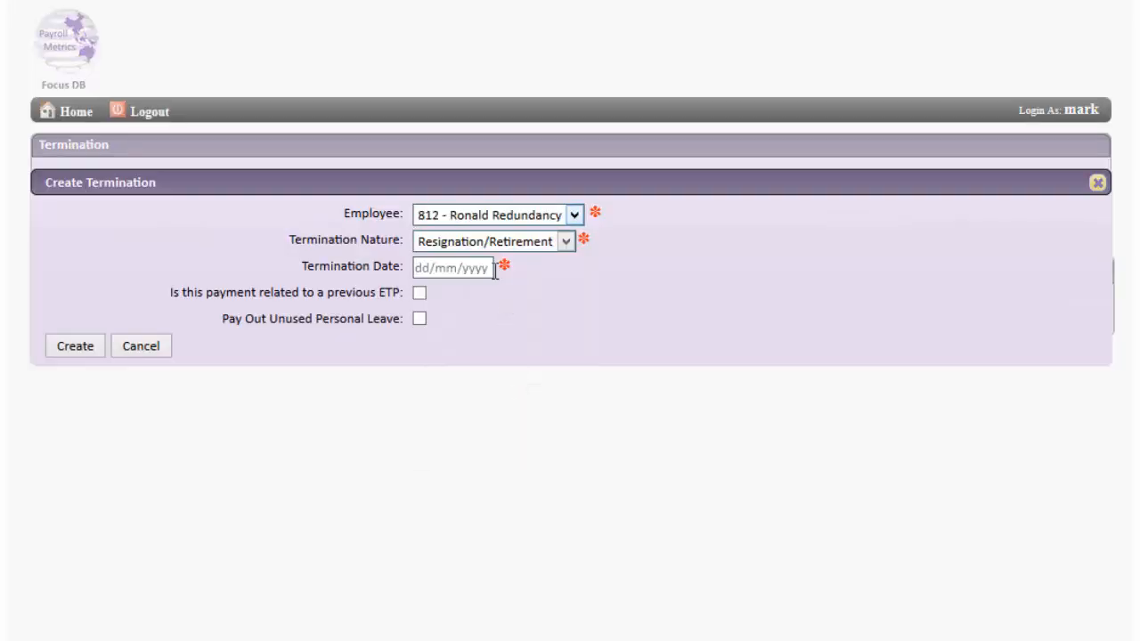
pyautogui.click(566, 242)
pyautogui.click(528, 282)
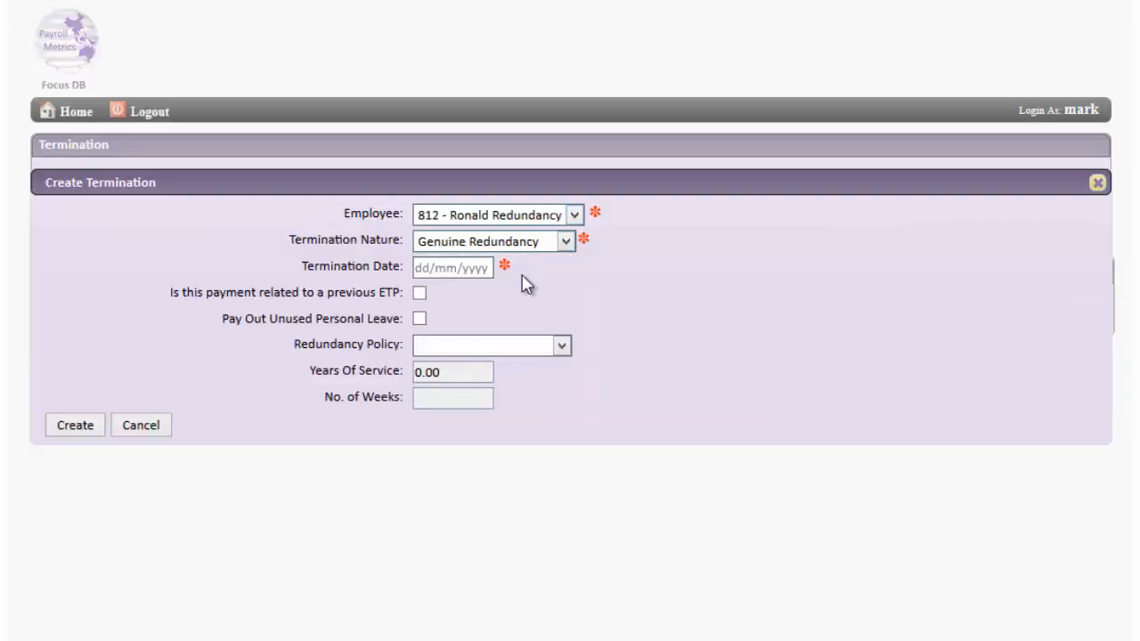
pyautogui.click(467, 272)
pyautogui.click(606, 439)
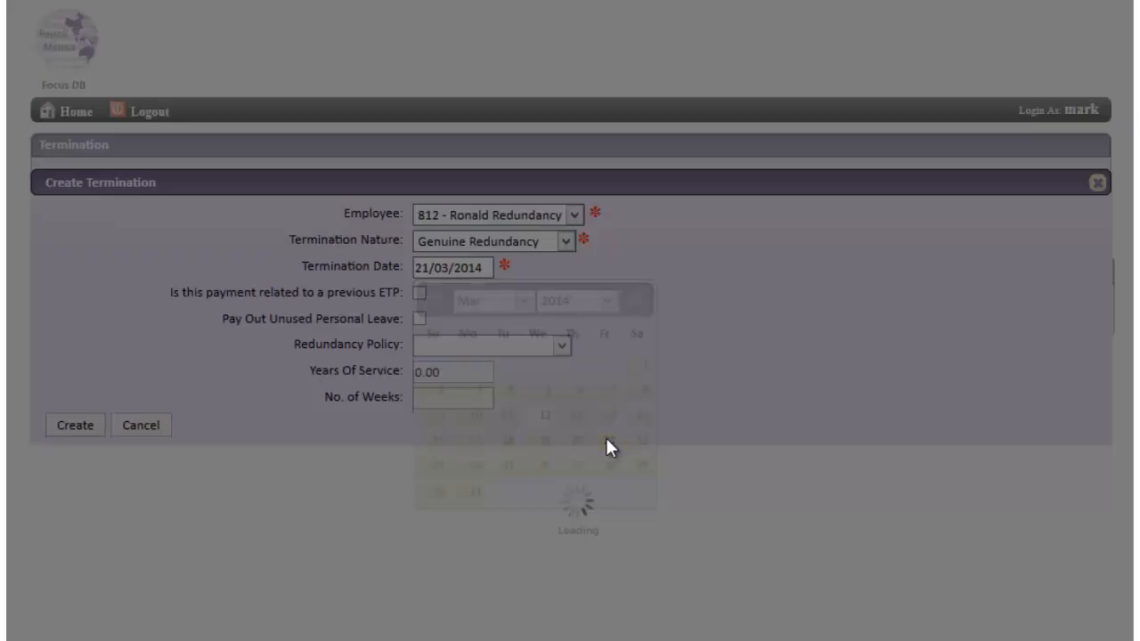
# - Include the pro-rata LSL payout and create the termination
pyautogui.click(419, 346)
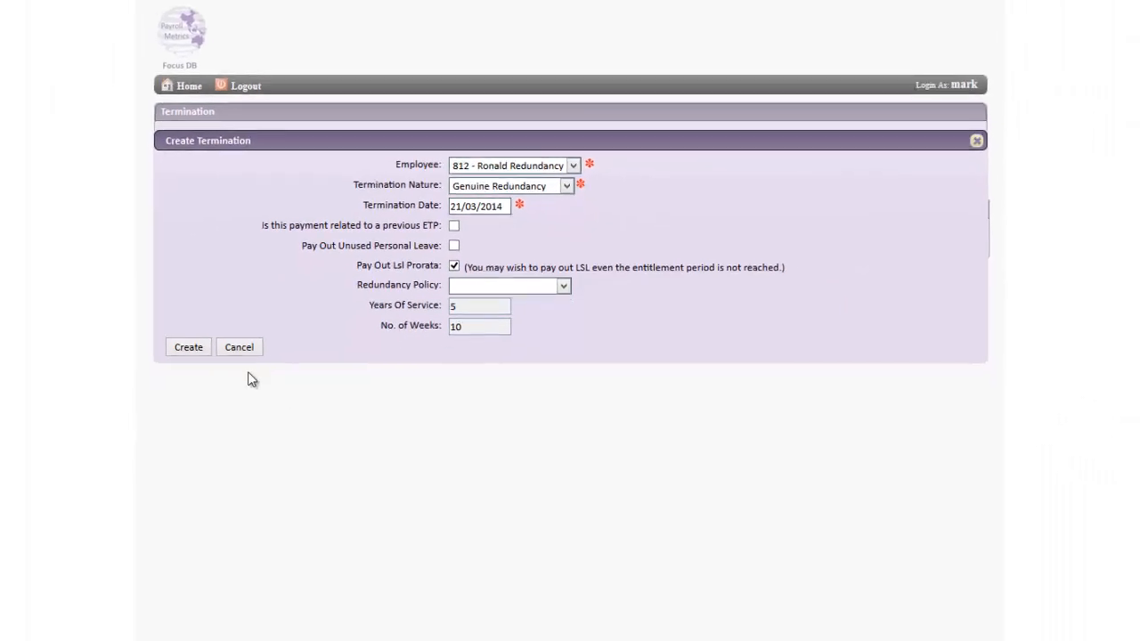
pyautogui.click(75, 450)
pyautogui.scroll(-4, 570, 356)
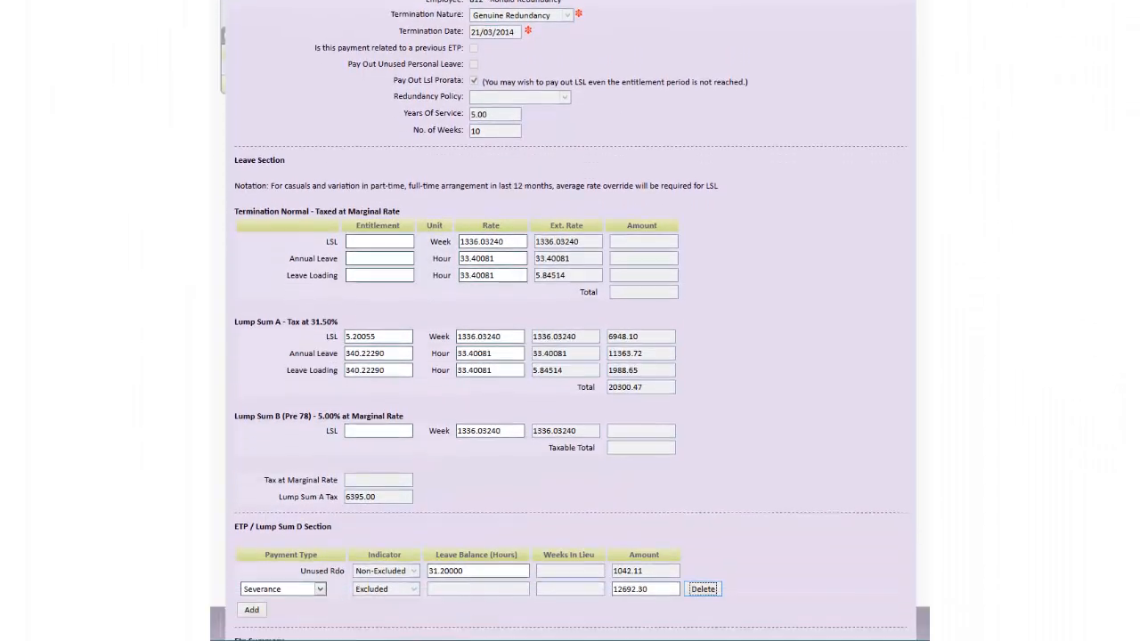
pyautogui.scroll(-7, 569, 356)
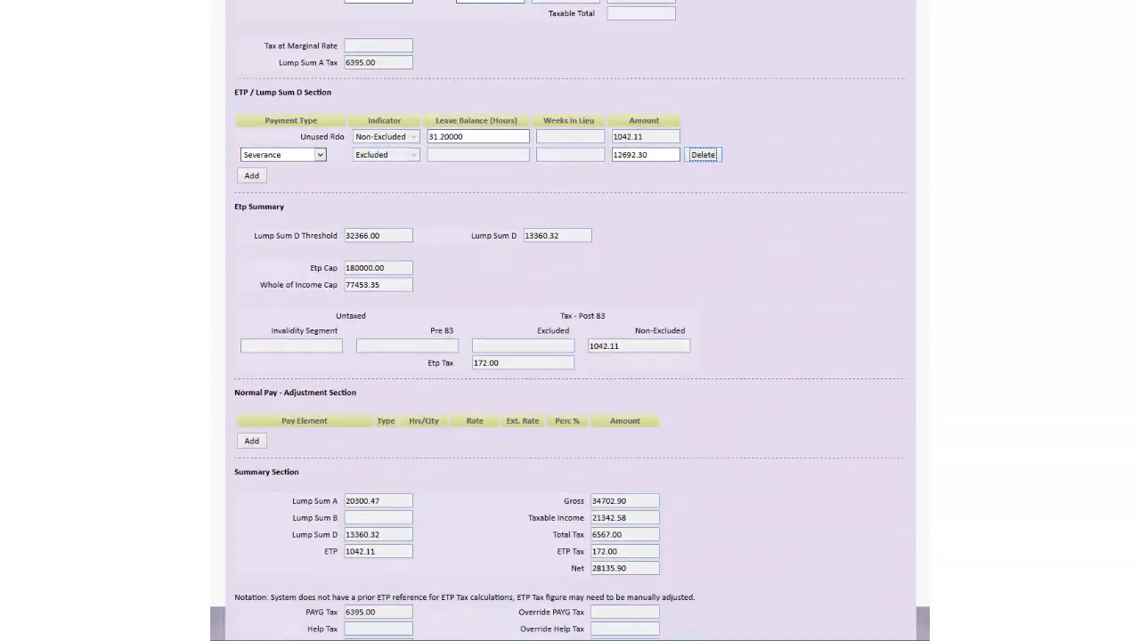
# - Calculate and save the termination, and review its summary and Lump Sum A figures
pyautogui.click(266, 626)
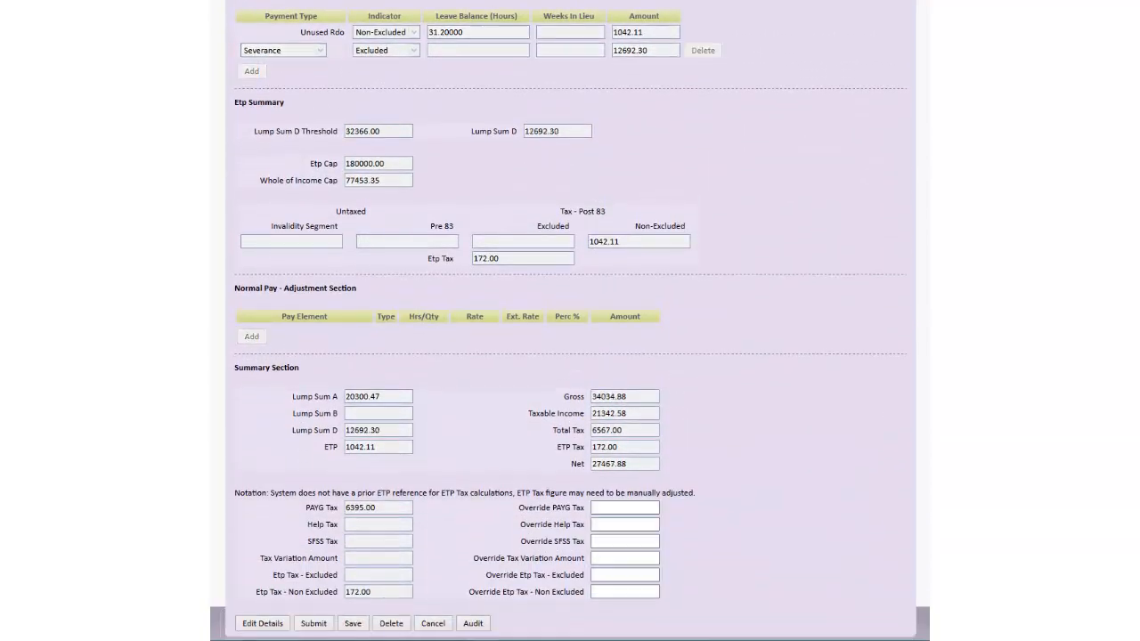
pyautogui.scroll(5, 570, 326)
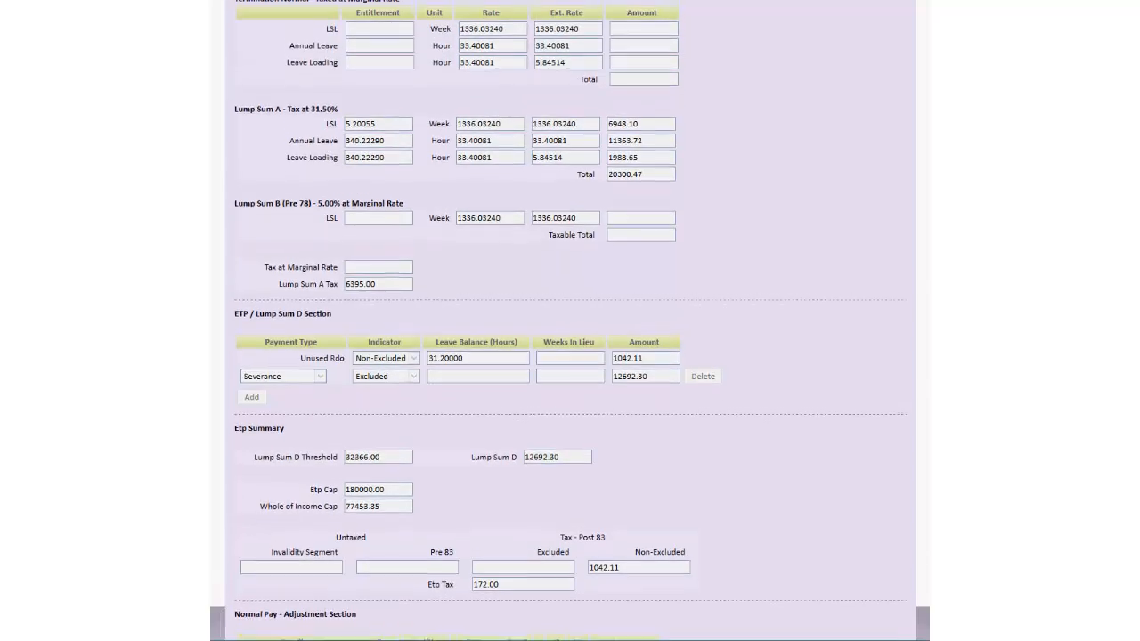
pyautogui.scroll(1, 569, 321)
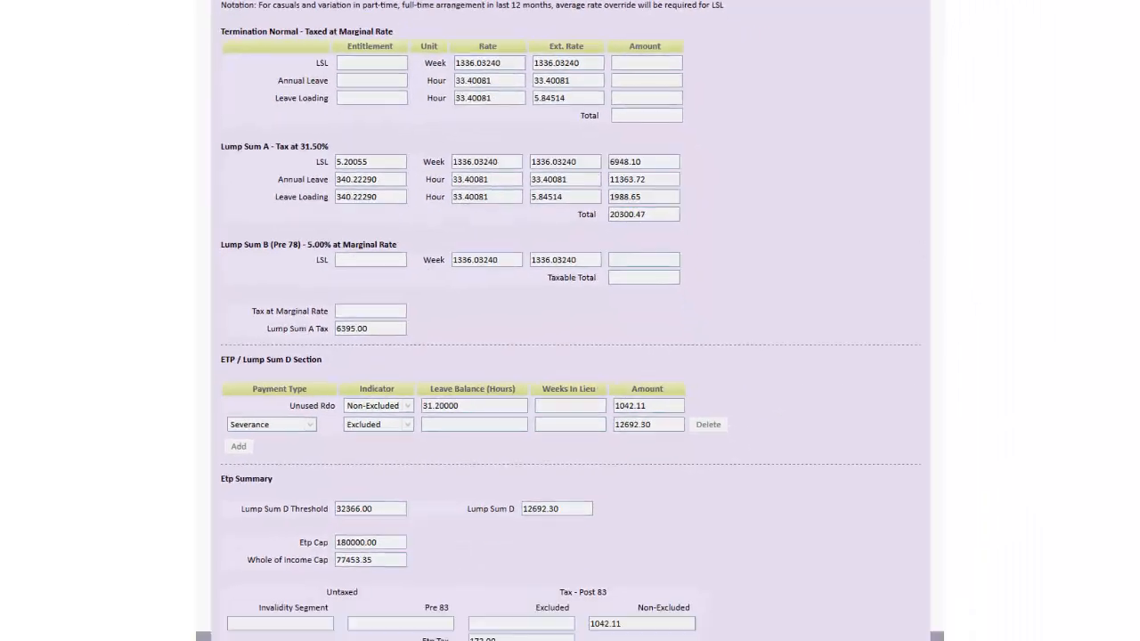
# - Reopen the termination details for editing and add a Golden Handshake payment of 50000 in the ETP / Lump Sum D section
pyautogui.click(262, 626)
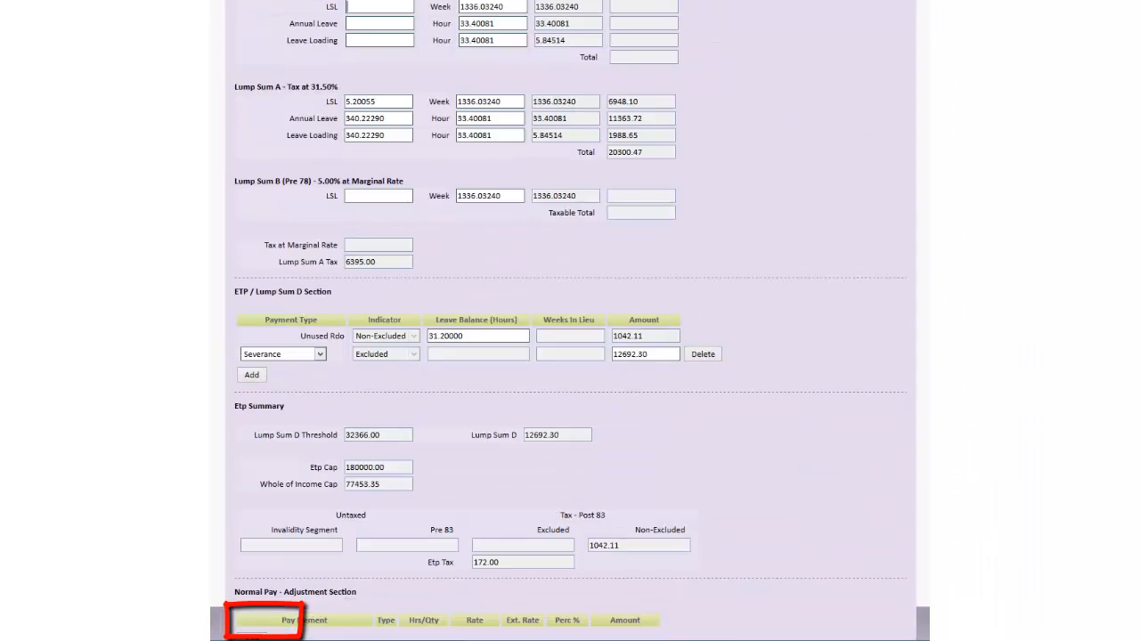
pyautogui.scroll(-3, 569, 356)
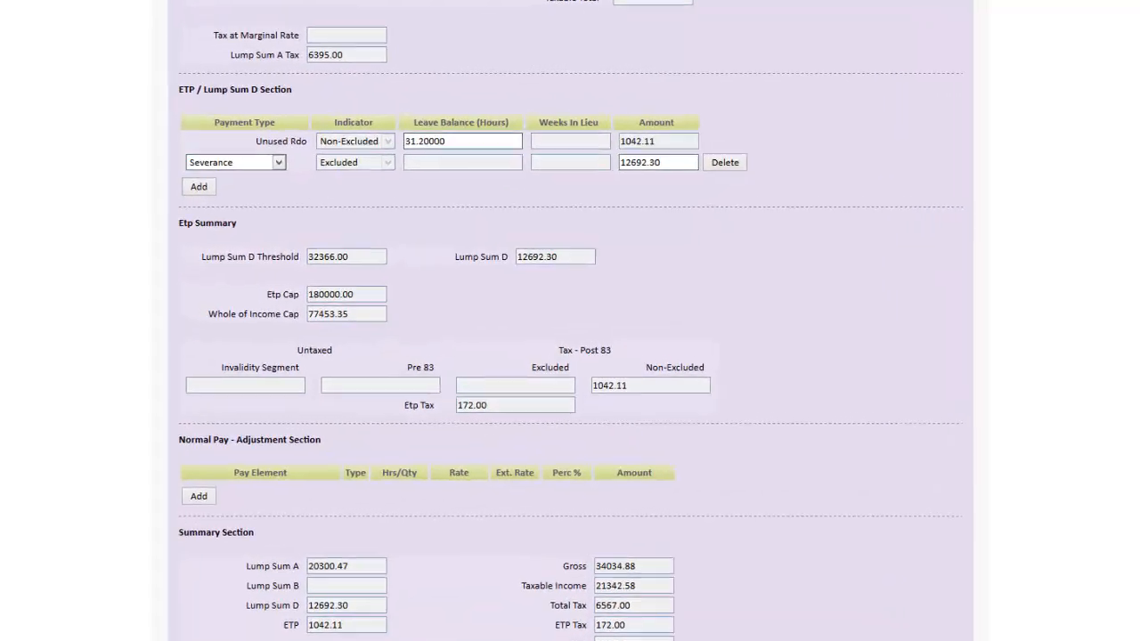
pyautogui.click(200, 187)
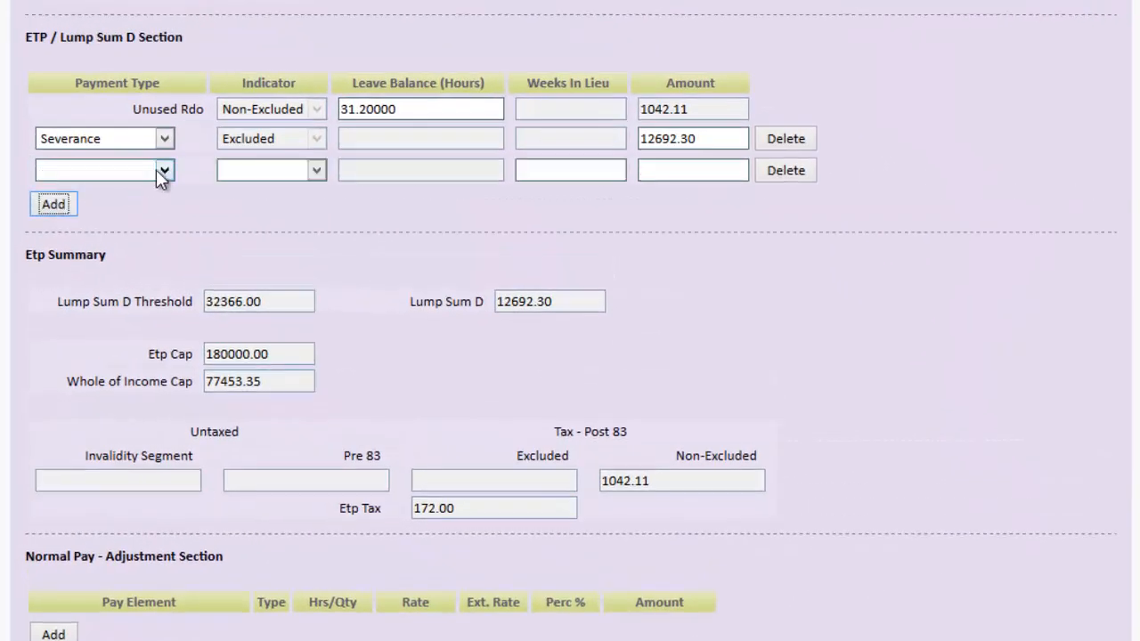
pyautogui.click(157, 169)
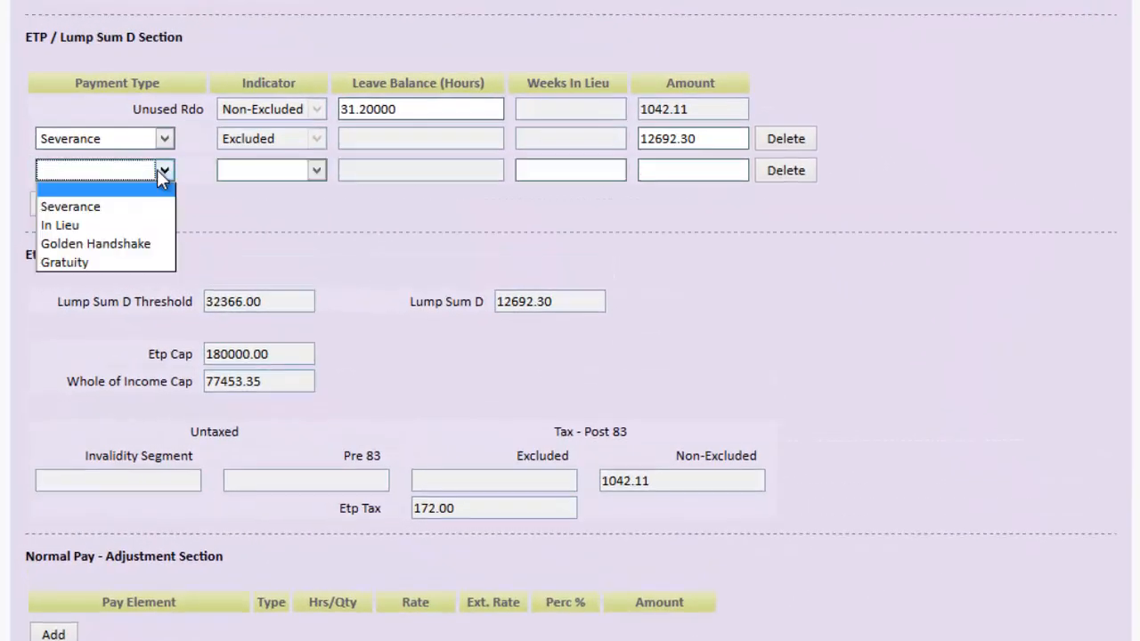
pyautogui.click(98, 240)
pyautogui.click(677, 175)
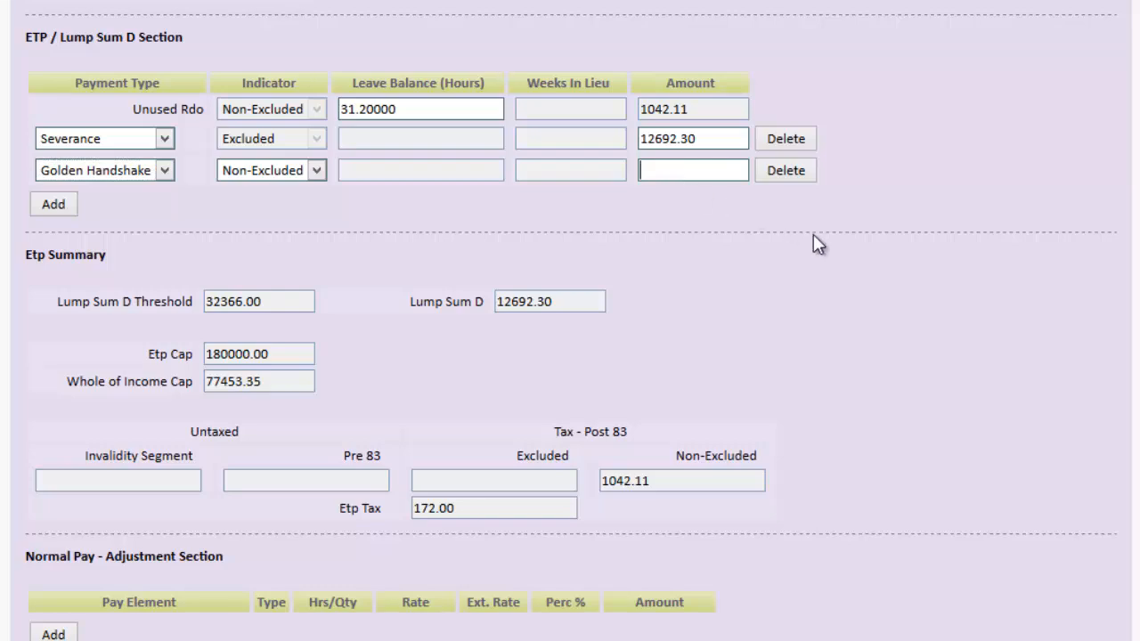
pyautogui.write('50000')
pyautogui.press('Tab')
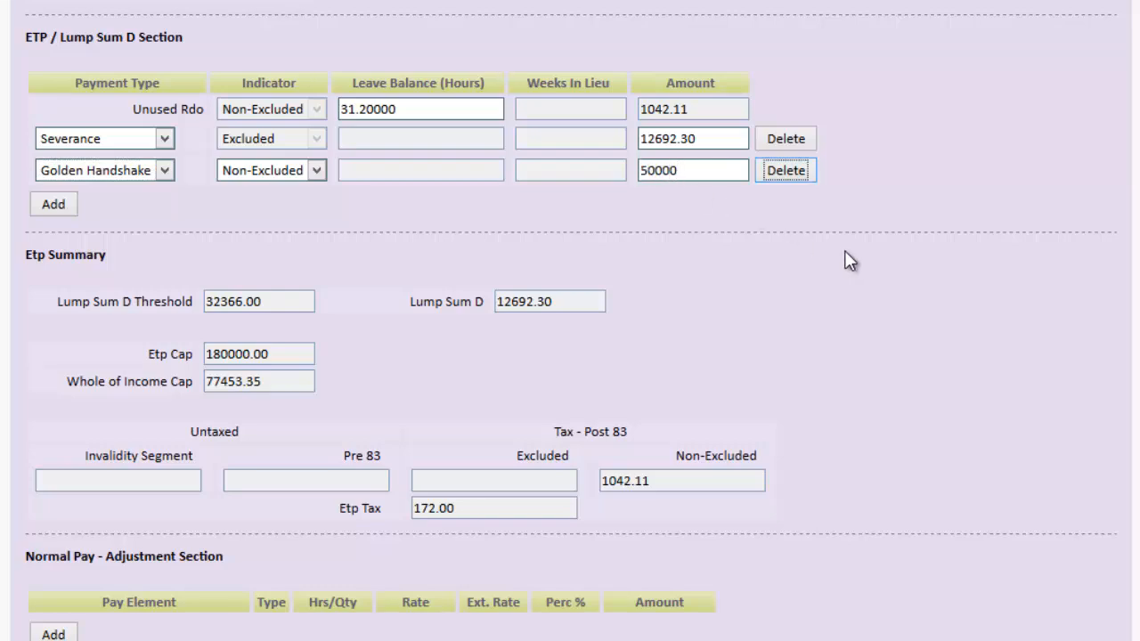
# - Set the Golden Handshake payment's indicator to Excluded, and calculate and save the termination
pyautogui.click(316, 170)
pyautogui.click(290, 203)
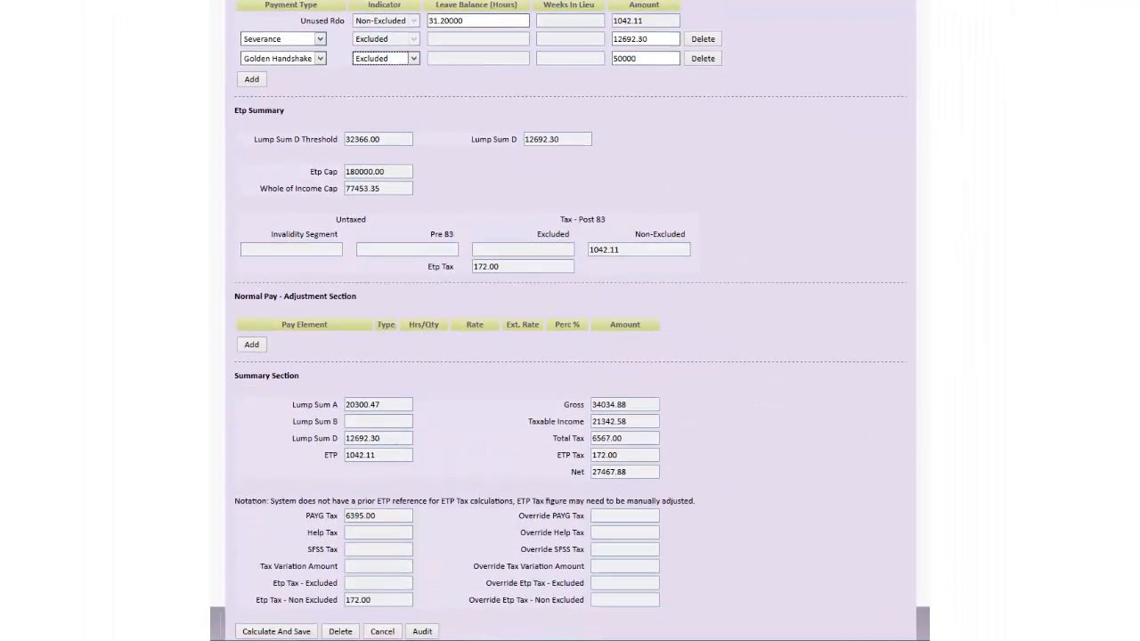
pyautogui.click(307, 623)
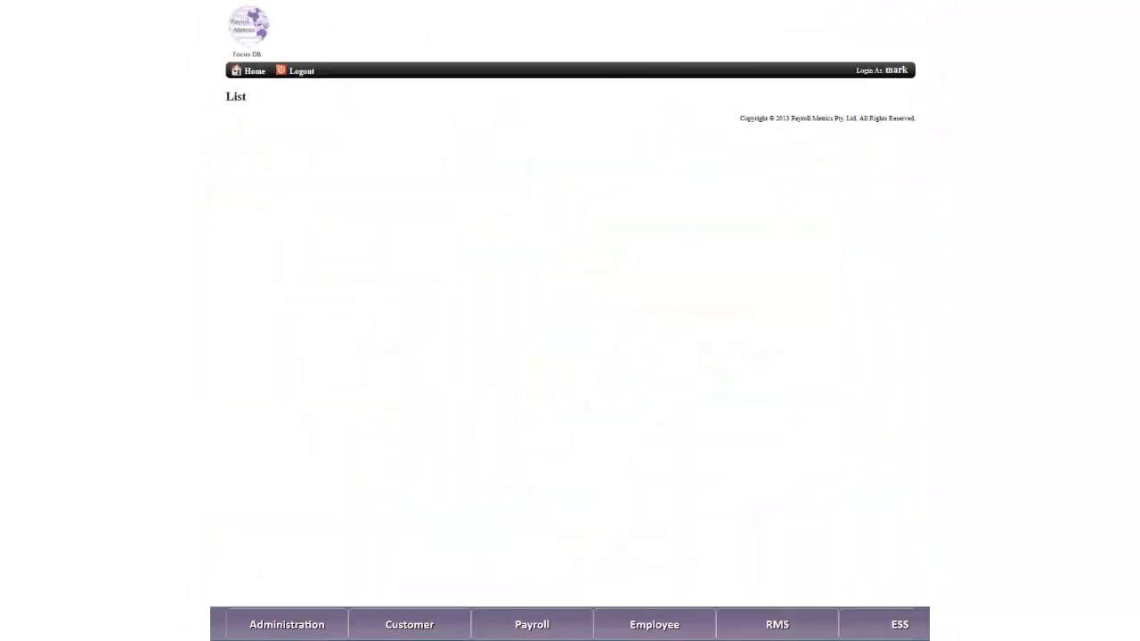
# - Open the Warehouse Agreement customer redundancy policy, review its items at 20 rows per page, and close it
pyautogui.moveTo(411, 620)
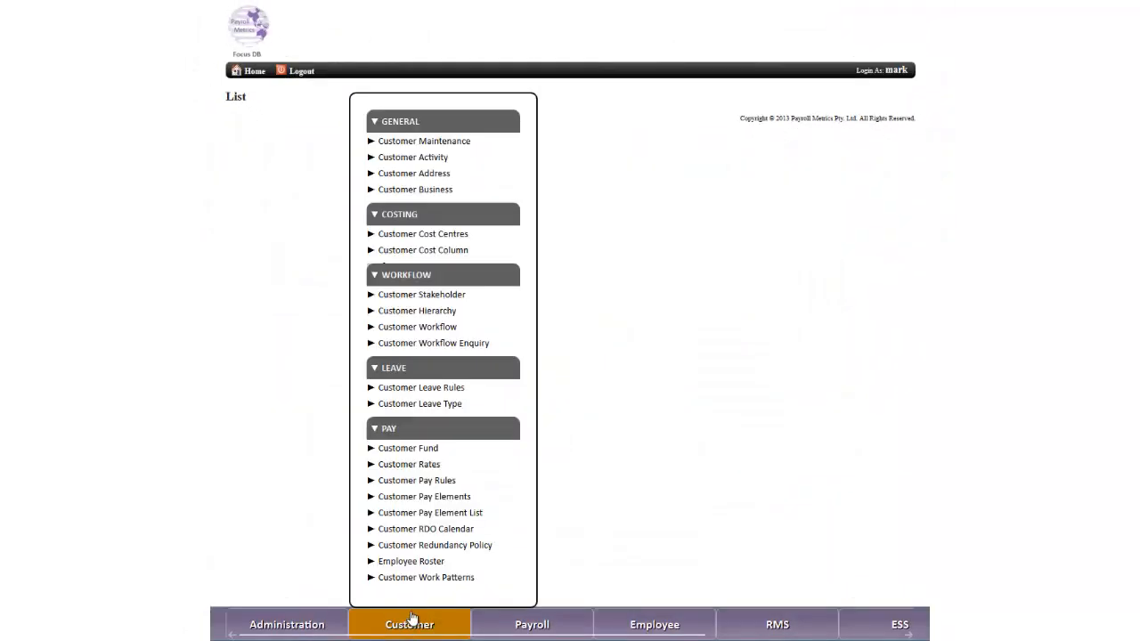
pyautogui.click(452, 551)
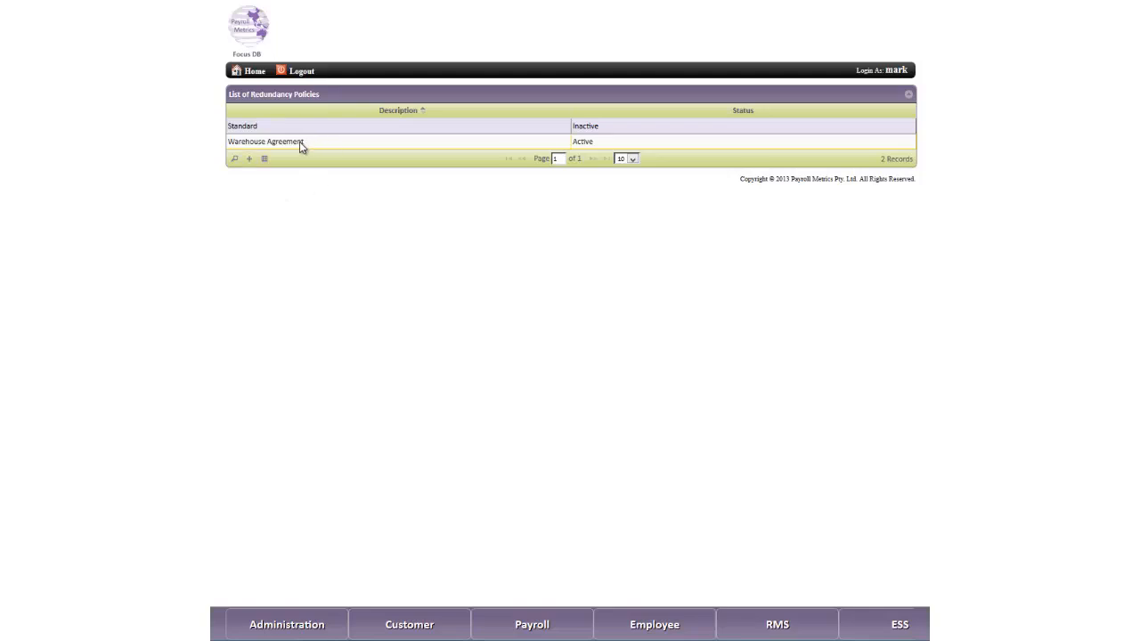
pyautogui.doubleClick(300, 144)
pyautogui.click(626, 447)
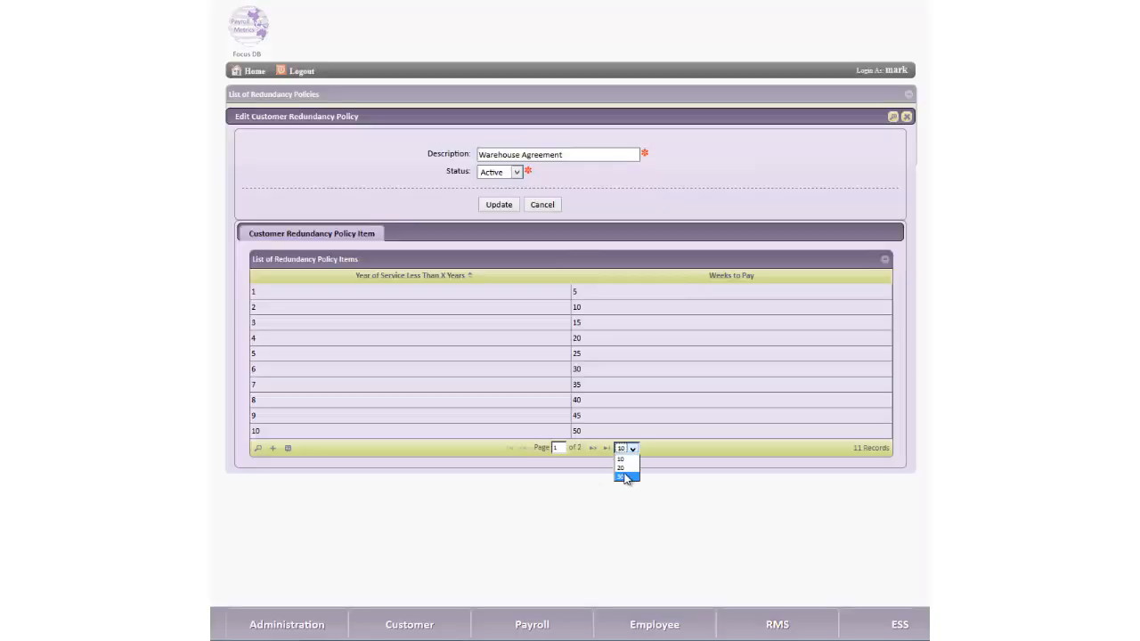
pyautogui.click(621, 468)
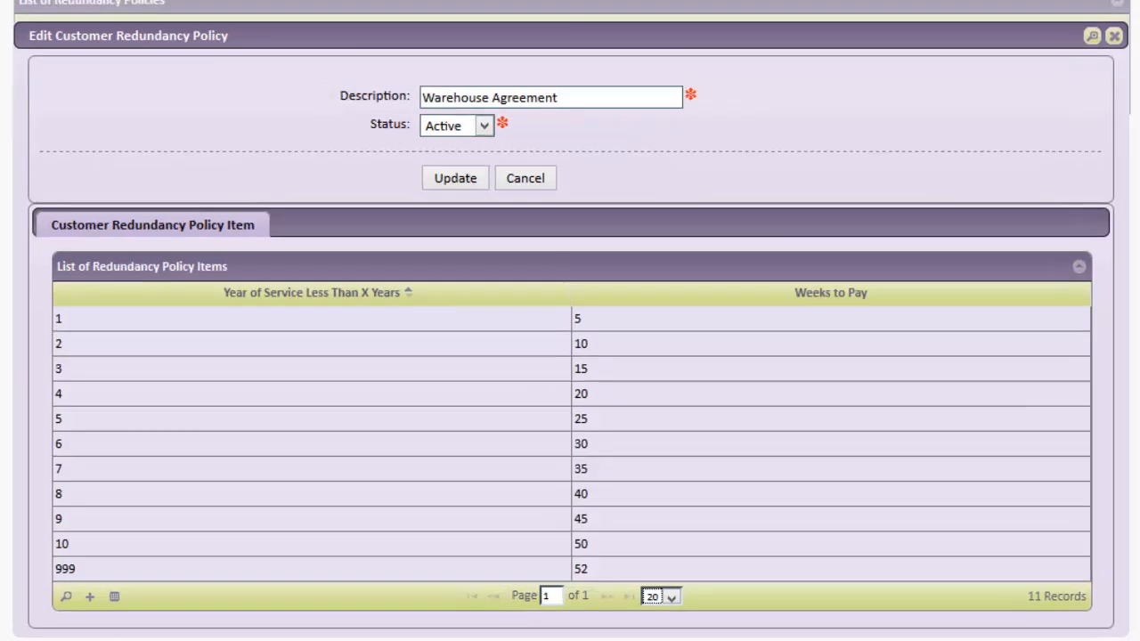
pyautogui.click(89, 604)
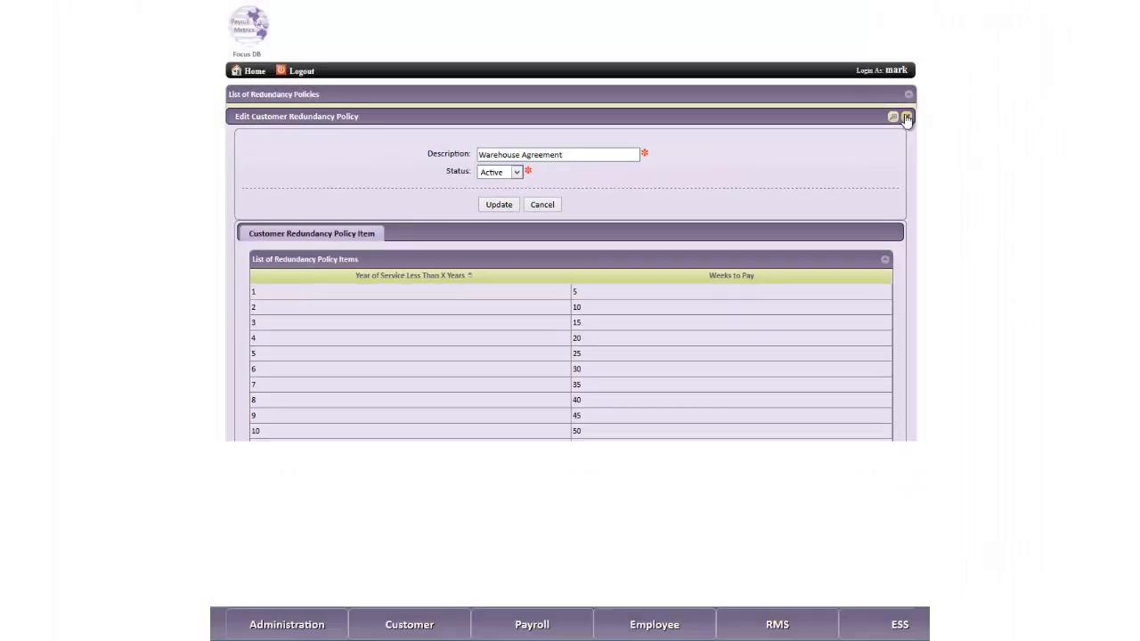
pyautogui.click(907, 118)
# - Start another payroll termination for the redundant employee with nature Genuine Redundancy and date 21/03/2014
pyautogui.moveTo(531, 624)
pyautogui.click(531, 488)
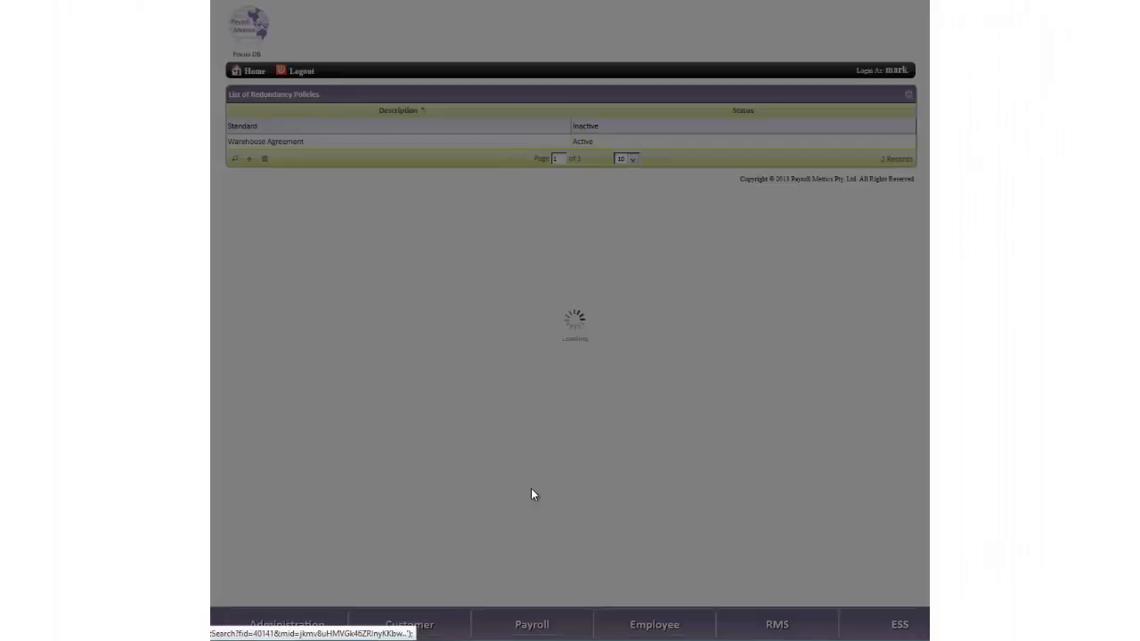
pyautogui.click(157, 265)
pyautogui.click(558, 244)
pyautogui.click(541, 289)
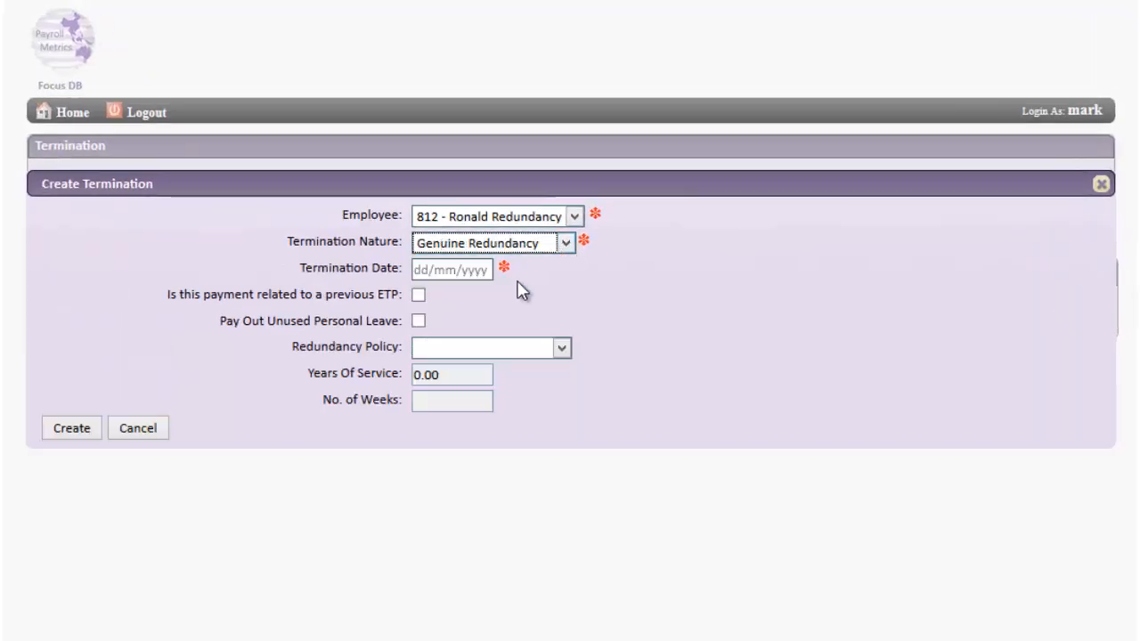
pyautogui.click(466, 270)
pyautogui.click(610, 442)
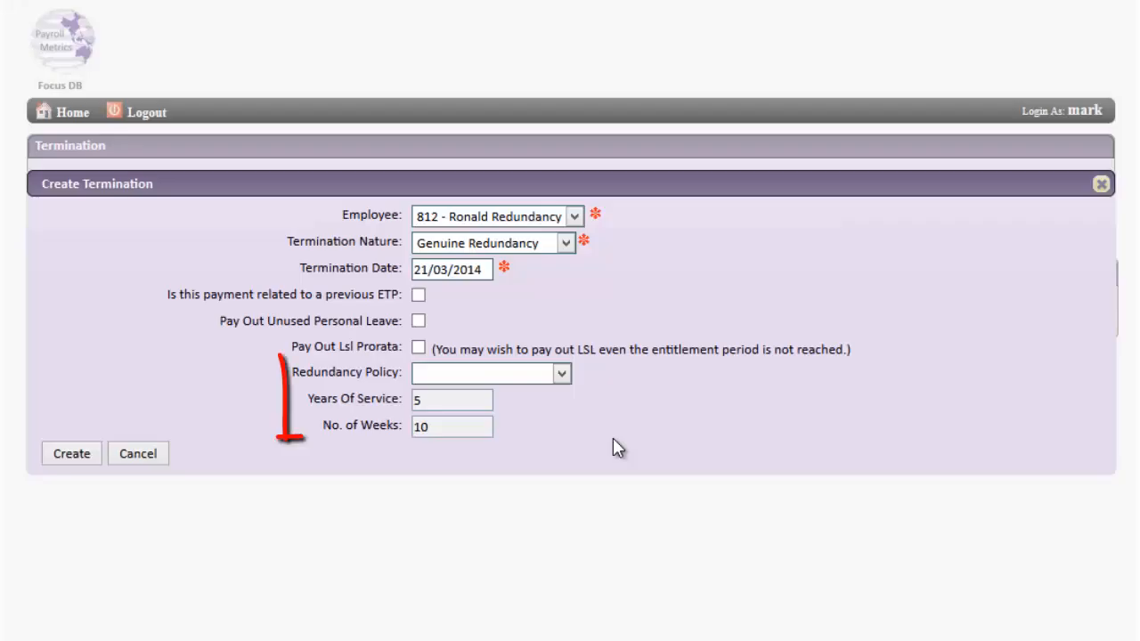
# - Apply the Warehouse Agreement redundancy policy, create the termination, and review its severance and ETP figures
pyautogui.click(561, 375)
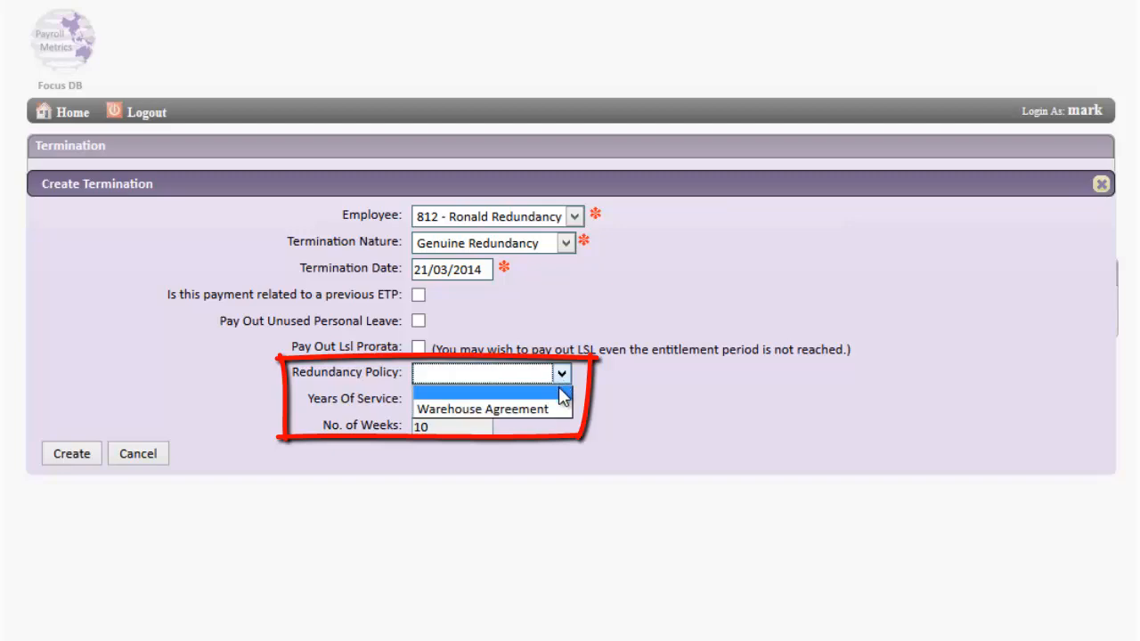
pyautogui.click(557, 408)
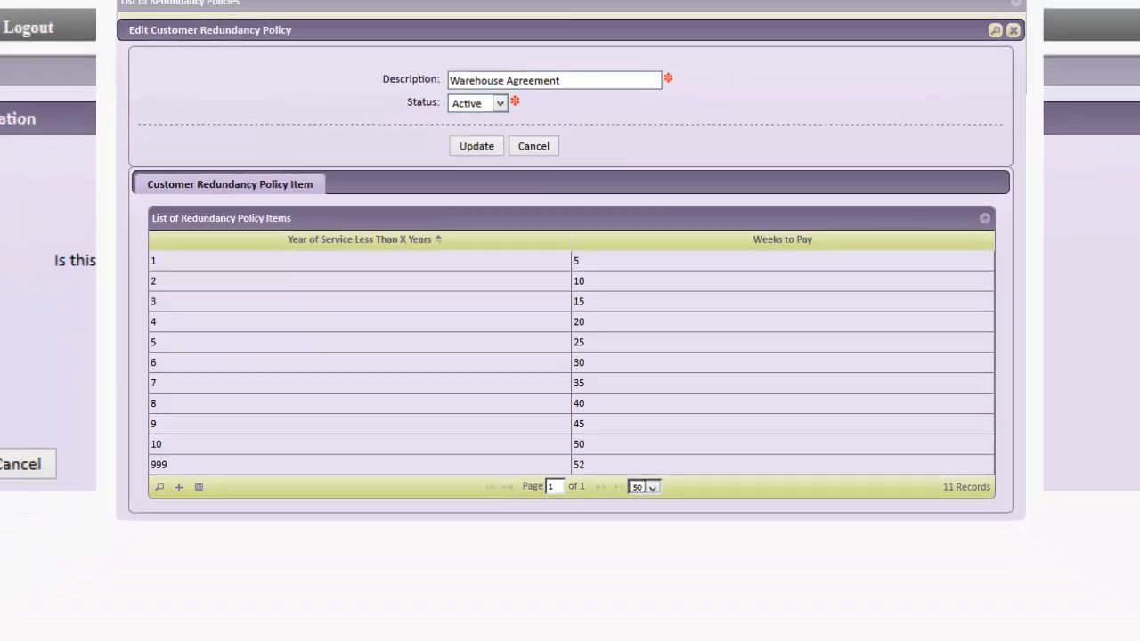
pyautogui.click(253, 288)
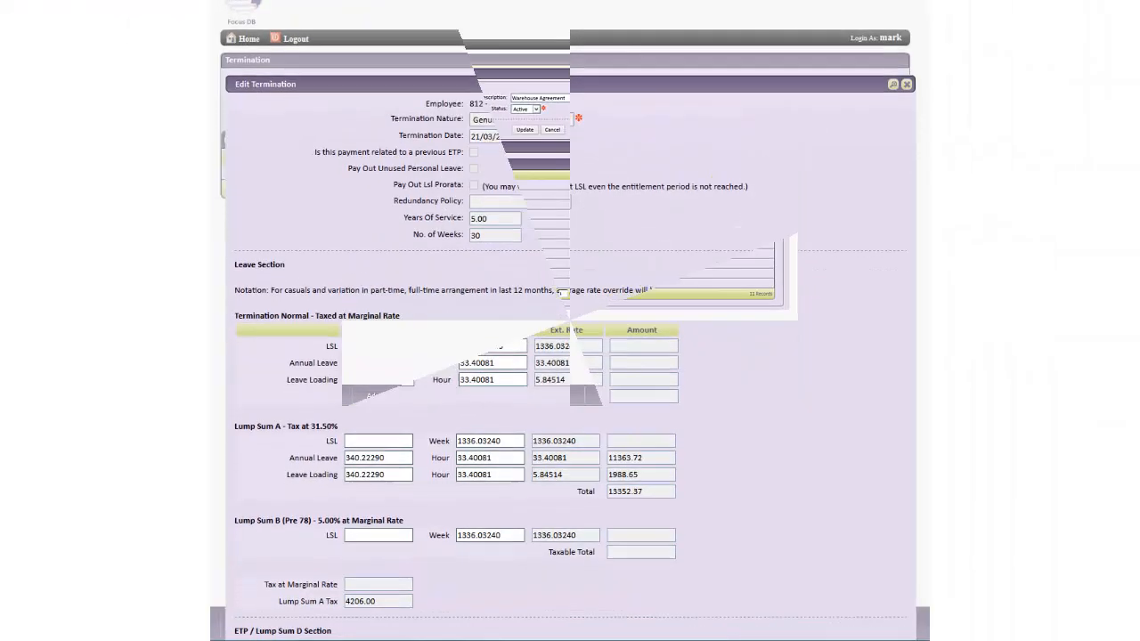
pyautogui.scroll(-10, 912, 466)
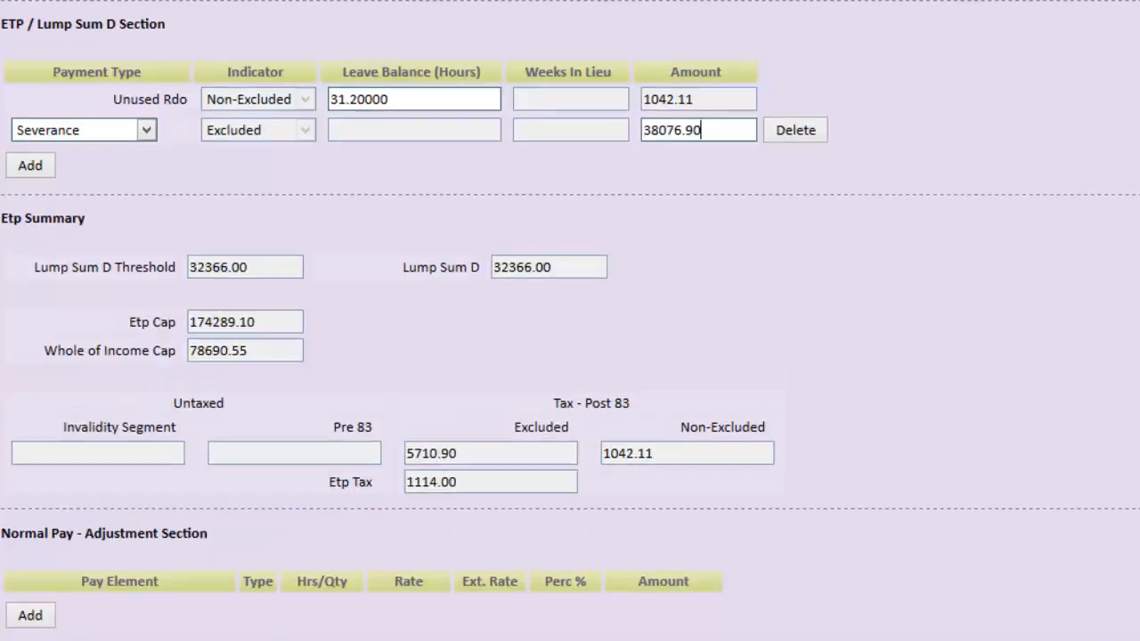
# - Set the Severance payment amount to 45000 in the ETP / Lump Sum D section
pyautogui.press('Tab')
pyautogui.moveTo(712, 107); pyautogui.dragTo(608, 116)
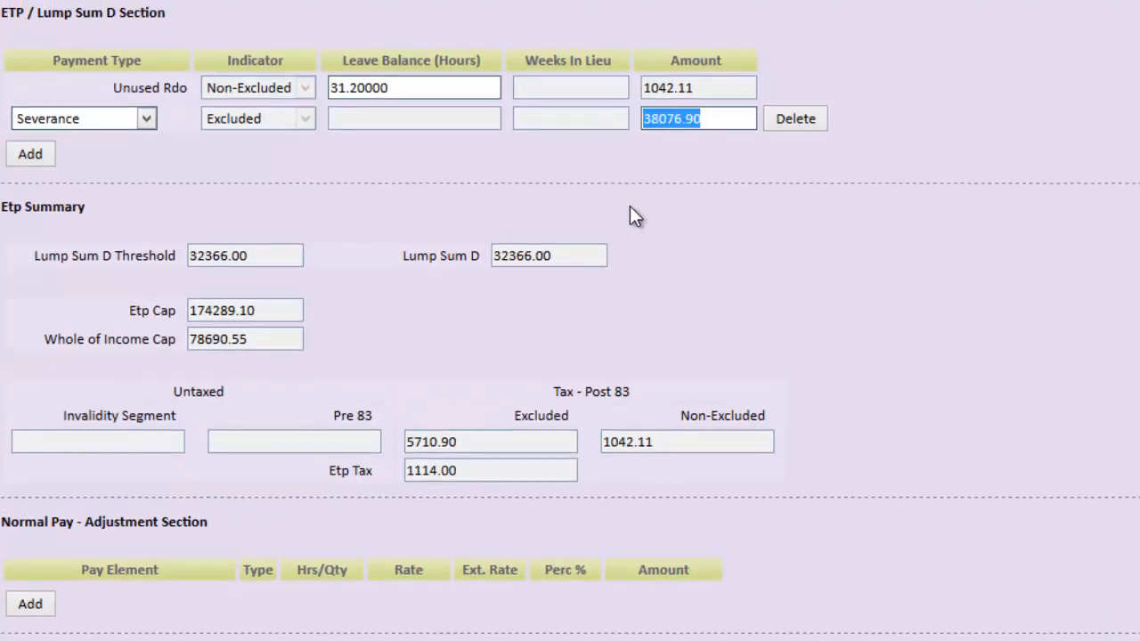
pyautogui.write('45000')
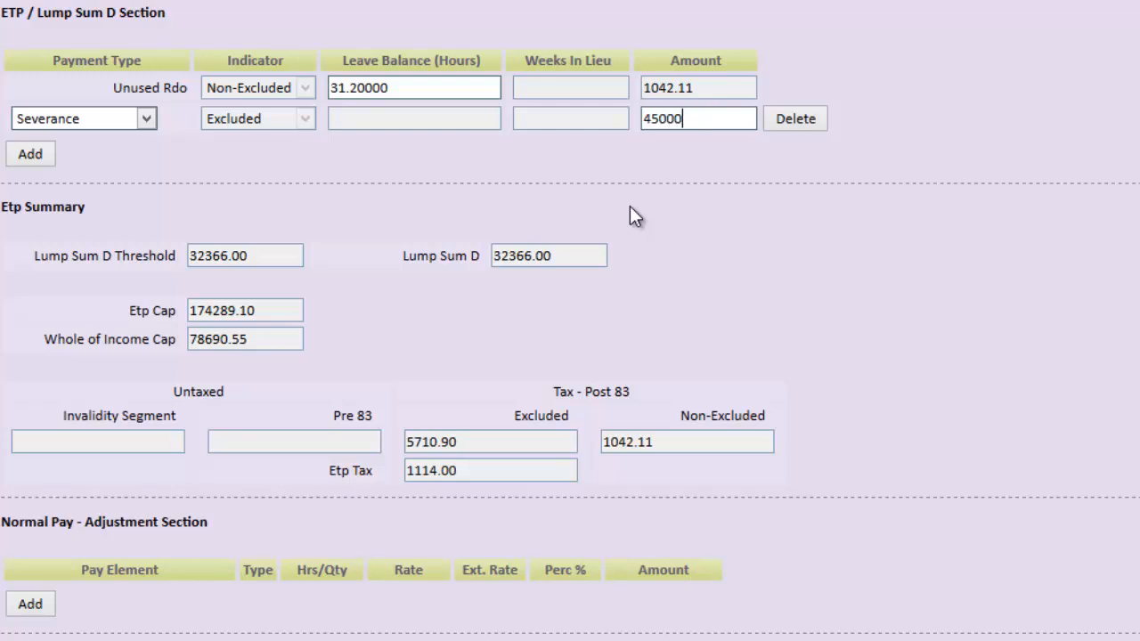
pyautogui.press('Tab')
# - Add a Golden Handshake payment to the ETP / Lump Sum D section with indicator Excluded and amount 25000
pyautogui.click(37, 161)
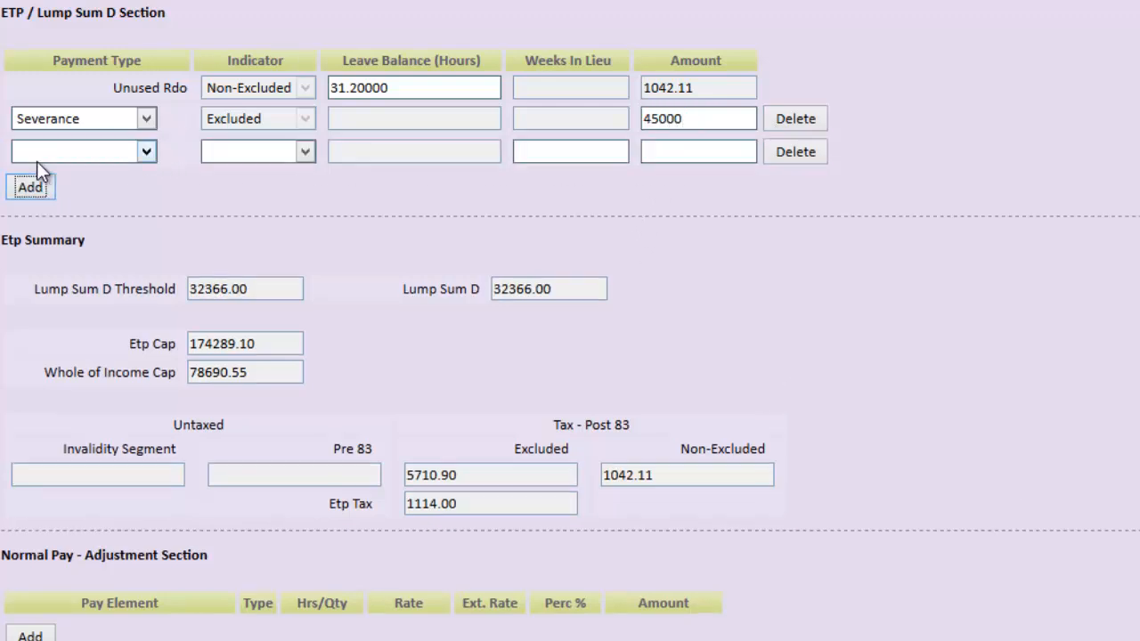
pyautogui.click(147, 151)
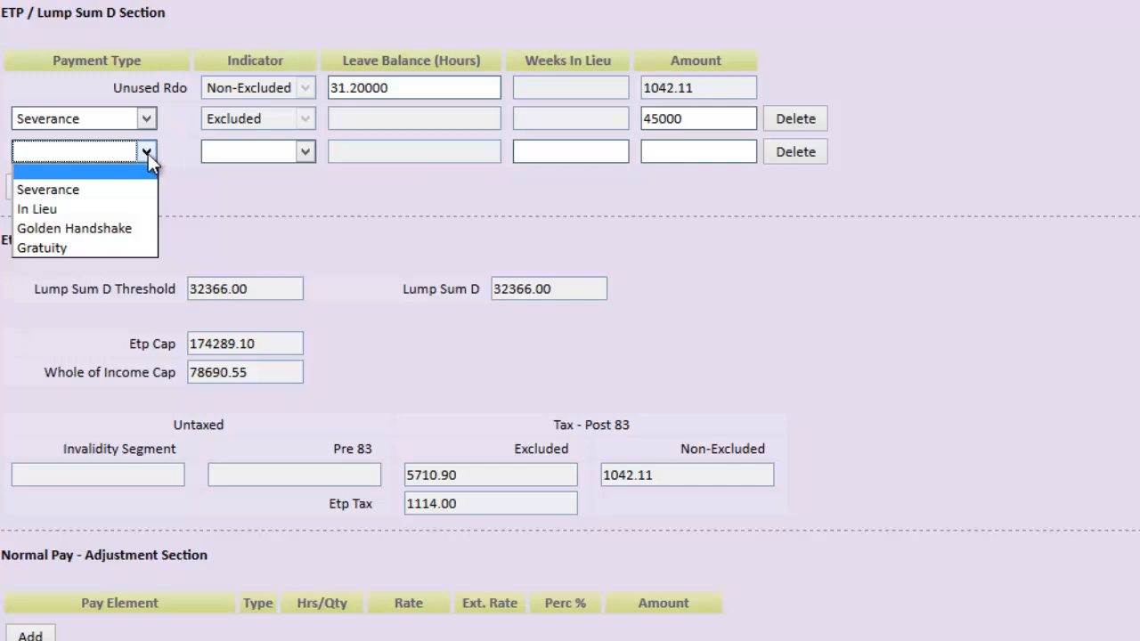
pyautogui.click(105, 228)
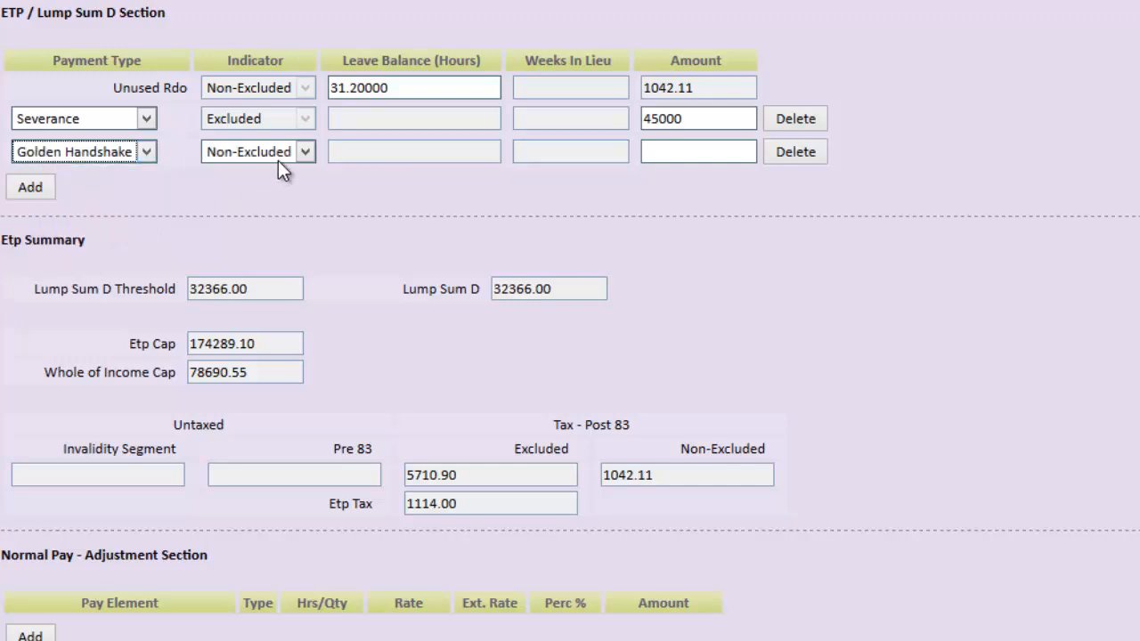
pyautogui.click(305, 152)
pyautogui.click(267, 189)
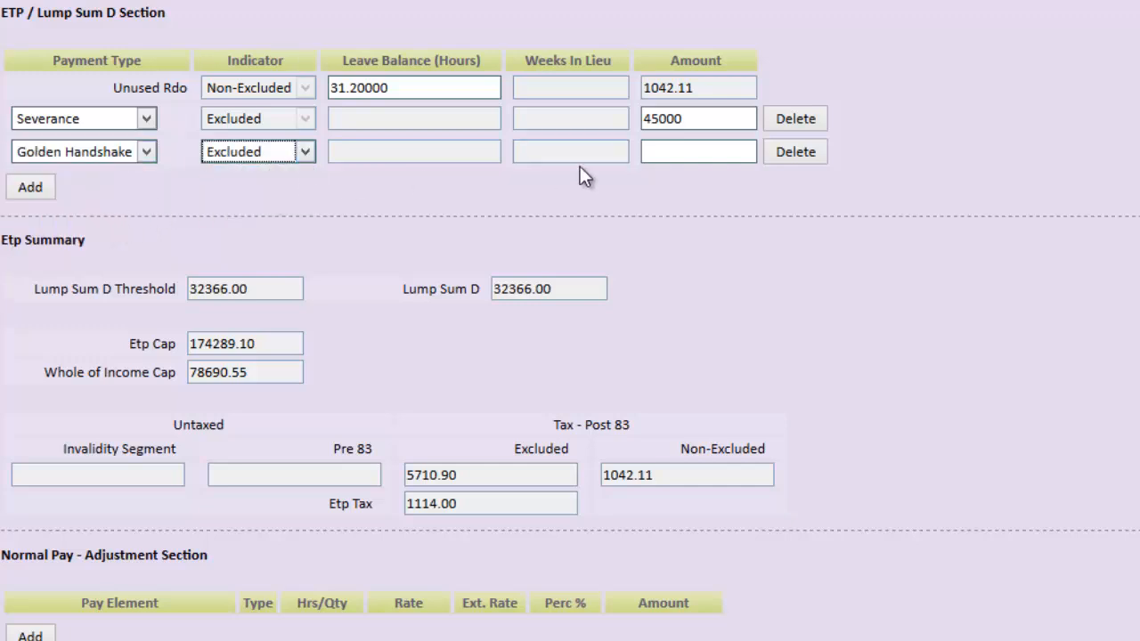
pyautogui.click(660, 152)
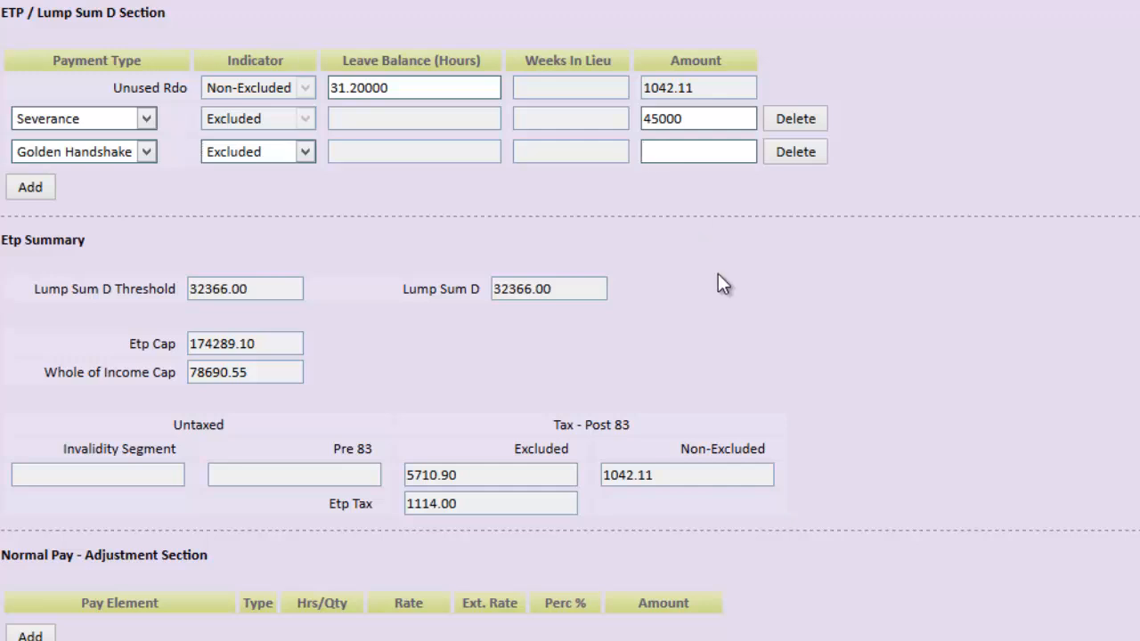
pyautogui.write('25000')
pyautogui.press('Tab')
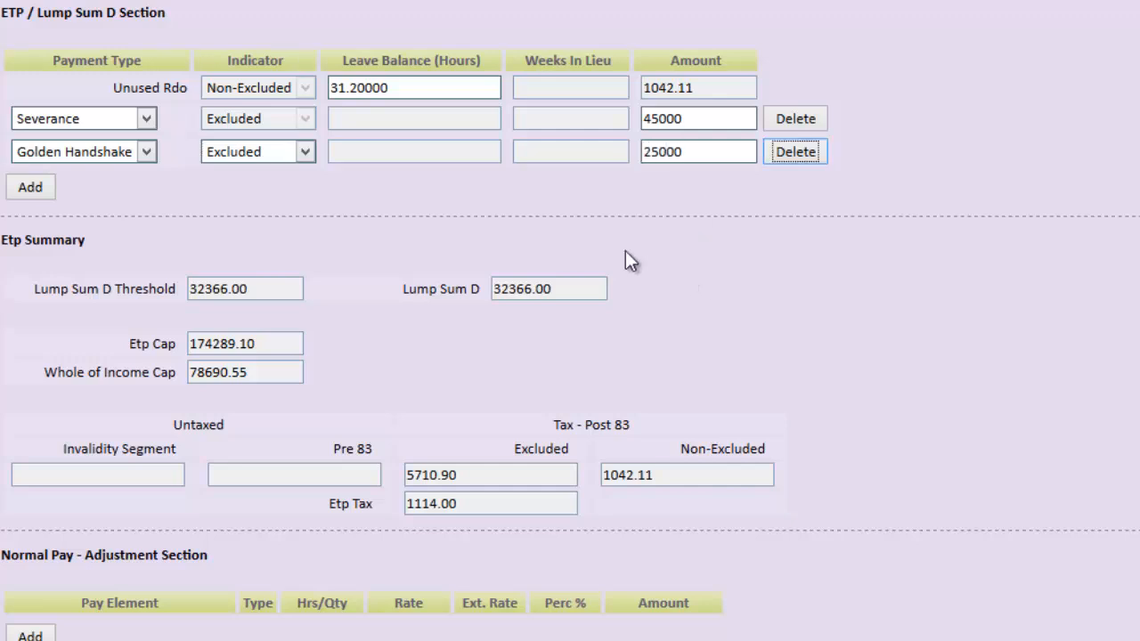
# - Add a Gratuity payment to the ETP / Lump Sum D section with indicator Excluded and amount 15000
pyautogui.click(31, 188)
pyautogui.click(146, 184)
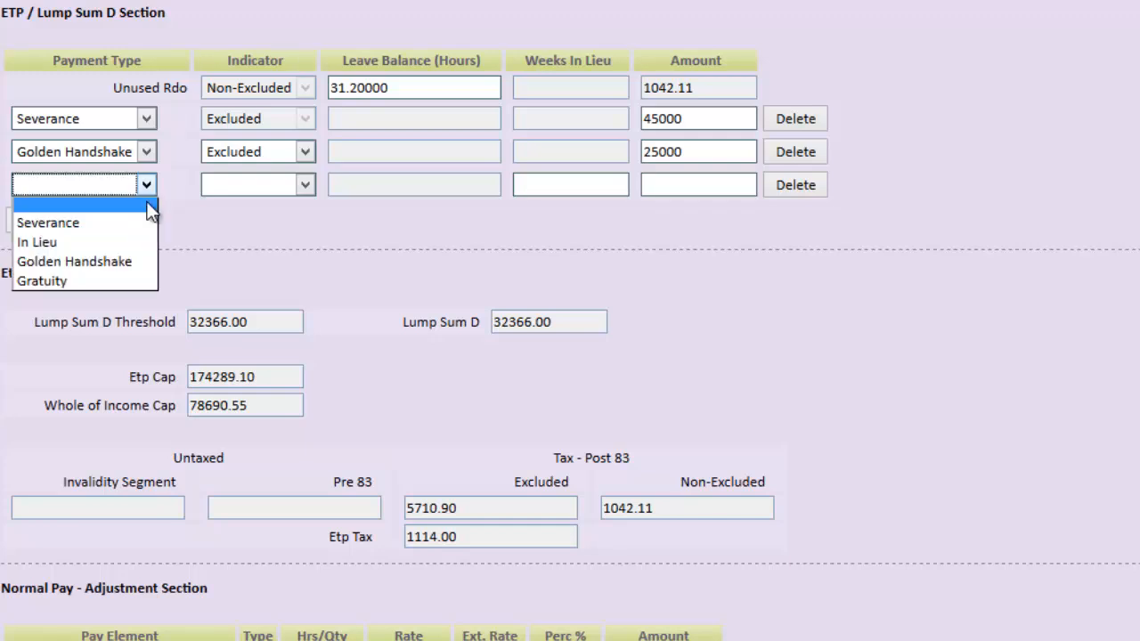
pyautogui.click(118, 281)
pyautogui.click(303, 185)
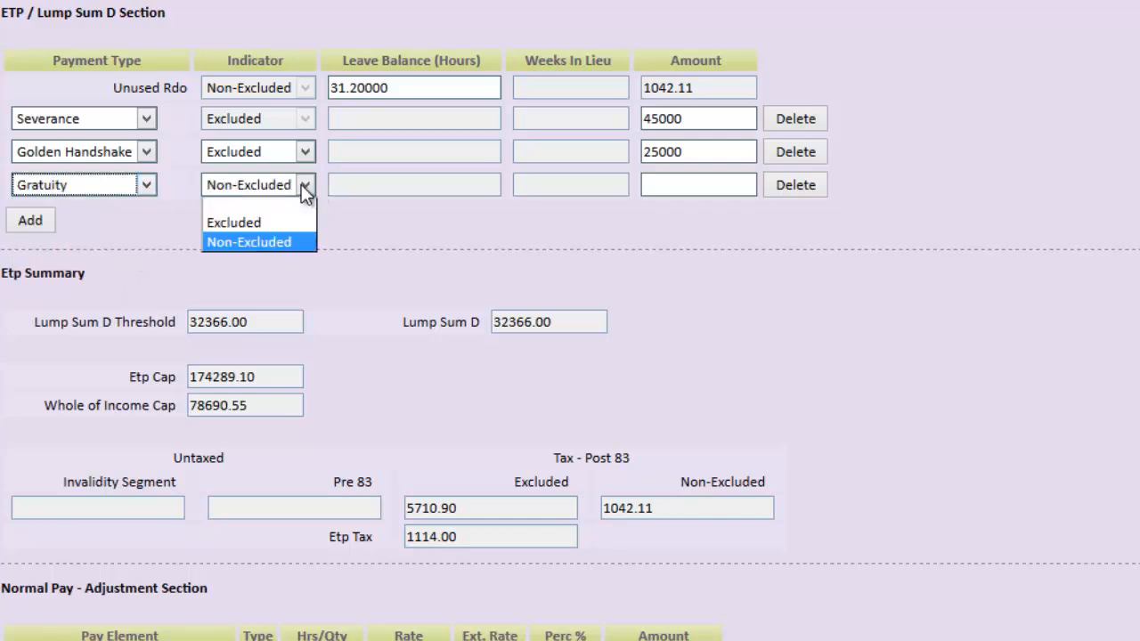
pyautogui.click(275, 220)
pyautogui.click(654, 185)
pyautogui.write('15000')
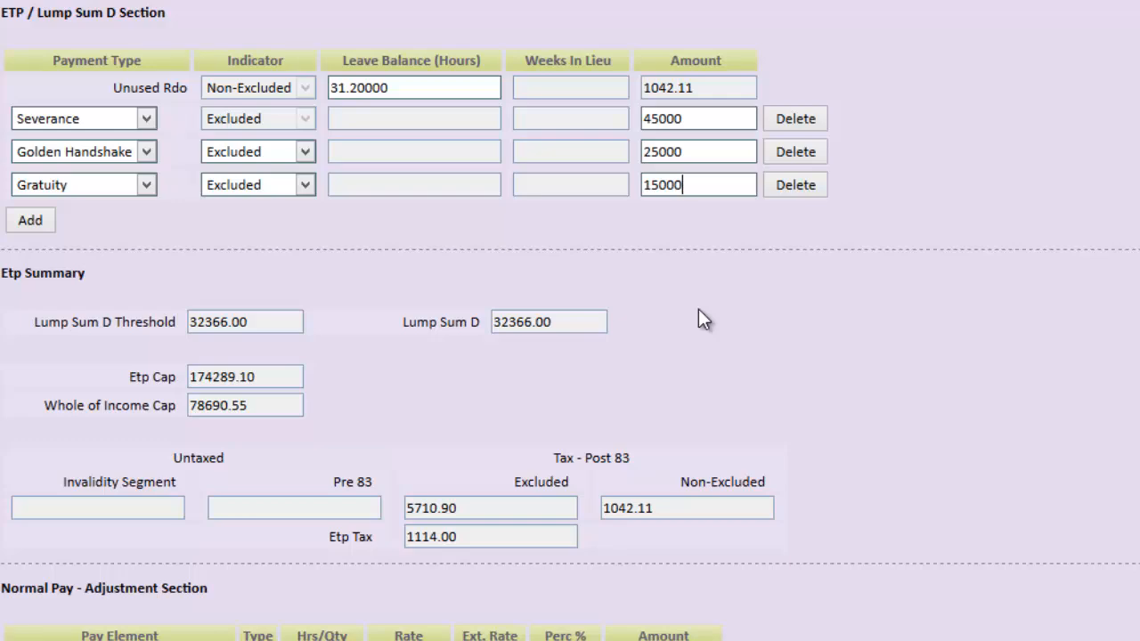
pyautogui.press('Tab')
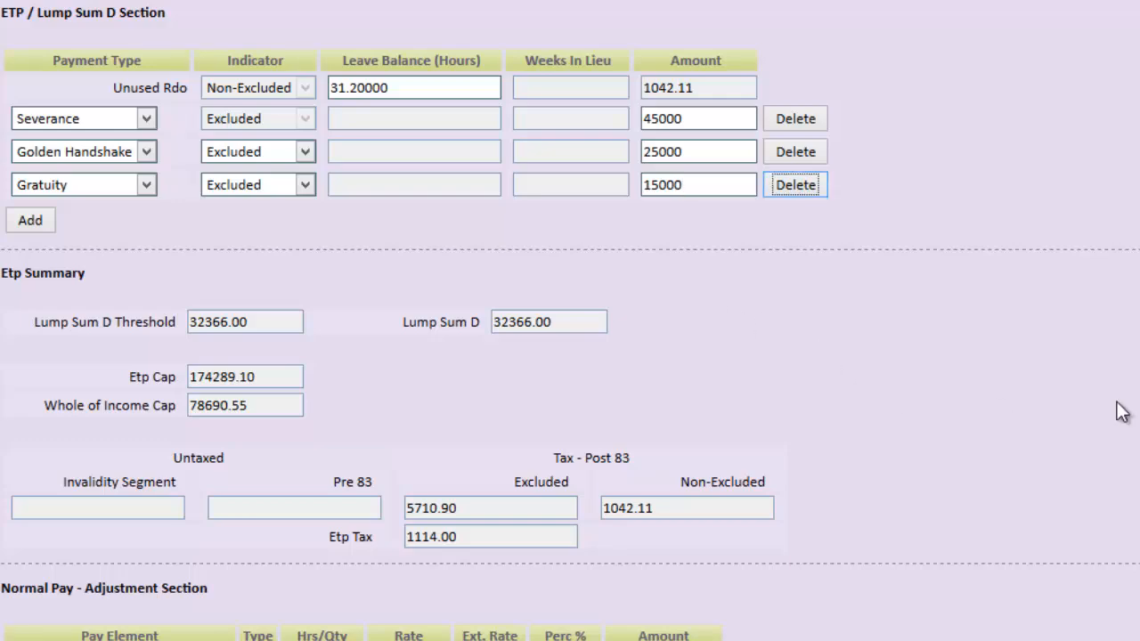
# - Calculate and save the termination with the changed severance and the added ETP payments
pyautogui.scroll(-1, 570, 321)
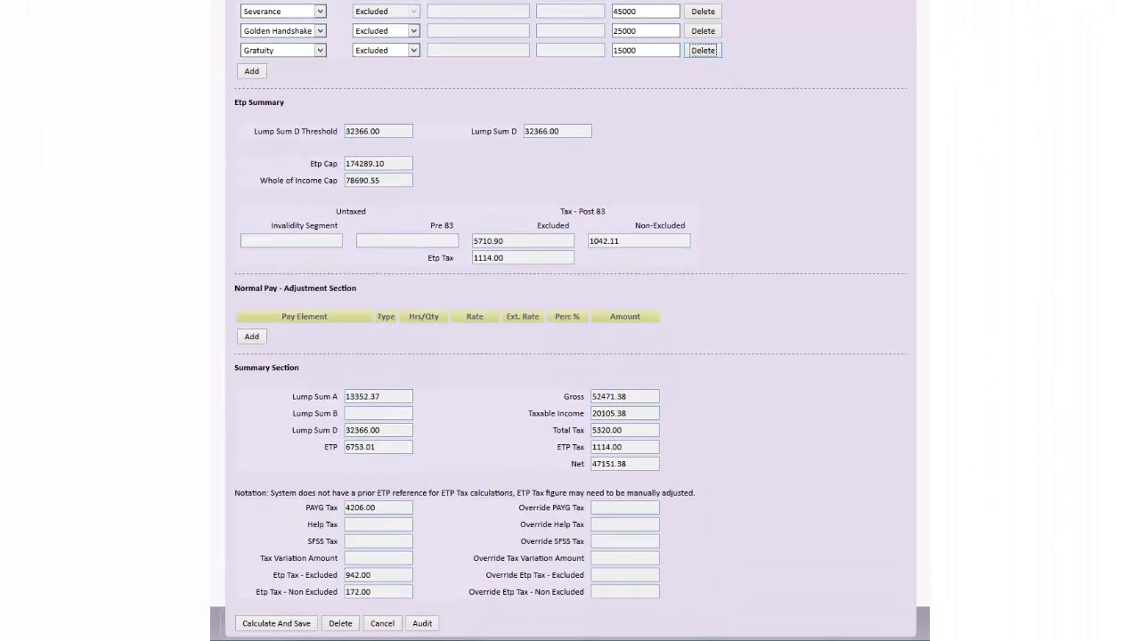
pyautogui.click(239, 633)
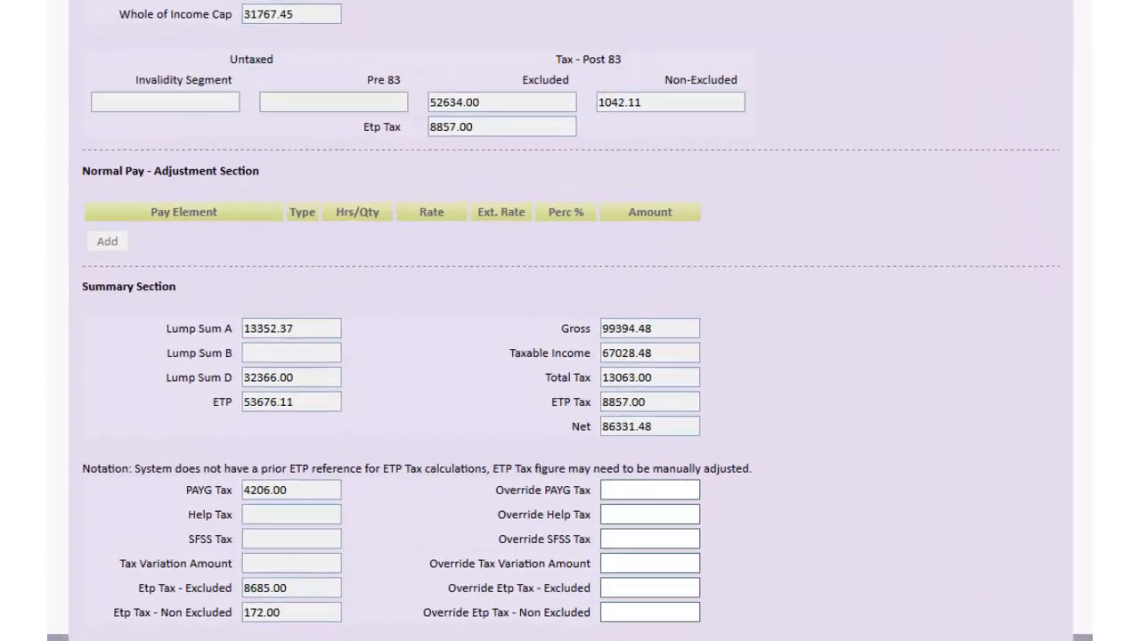